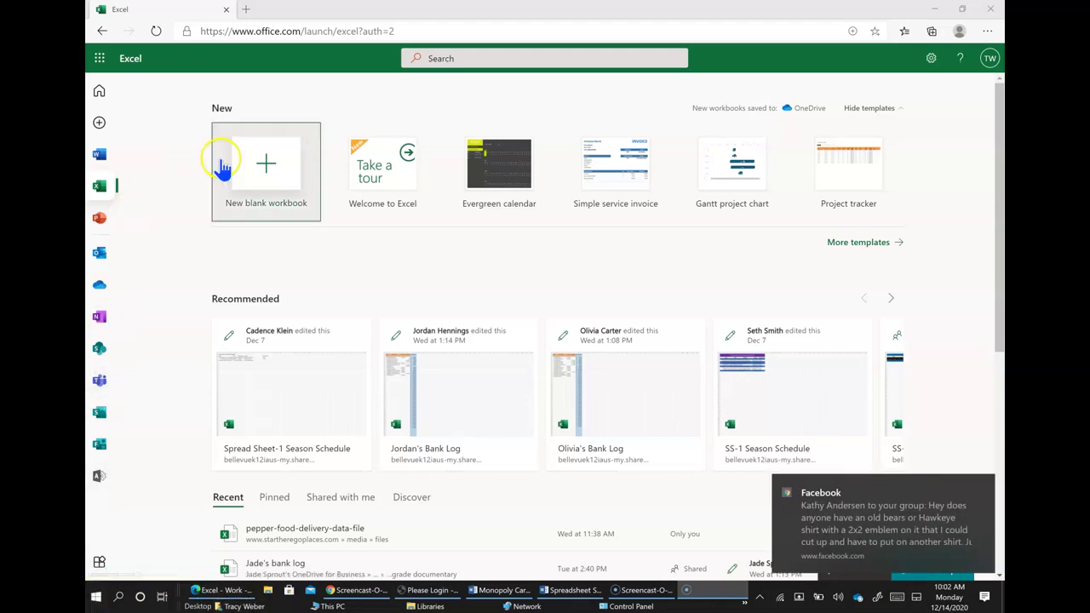
Create a new blank workbook (Book 5) from the Excel start page
click(266, 158)
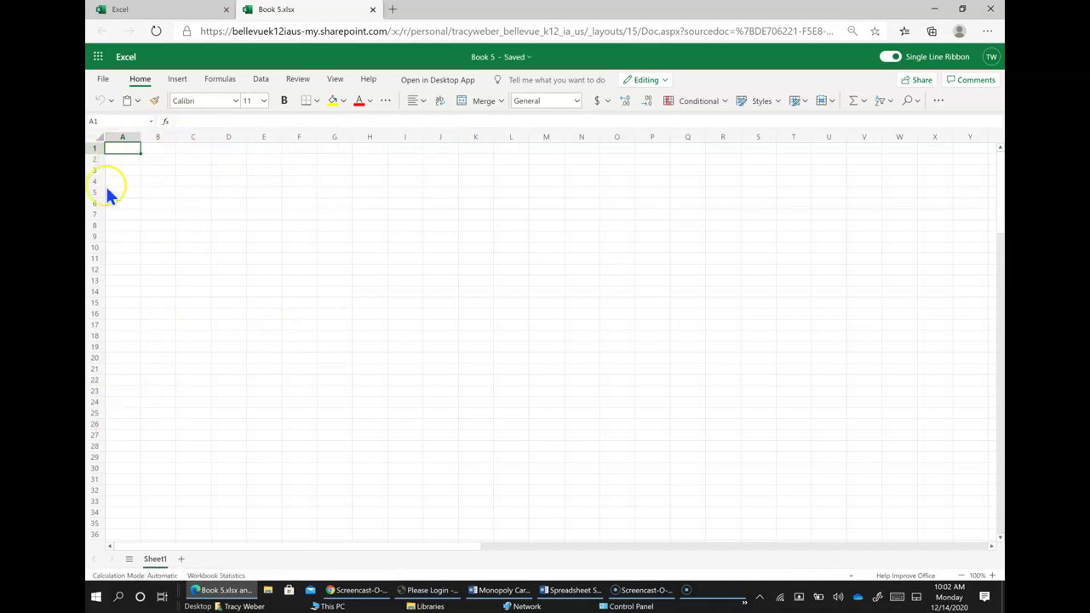
click(166, 183)
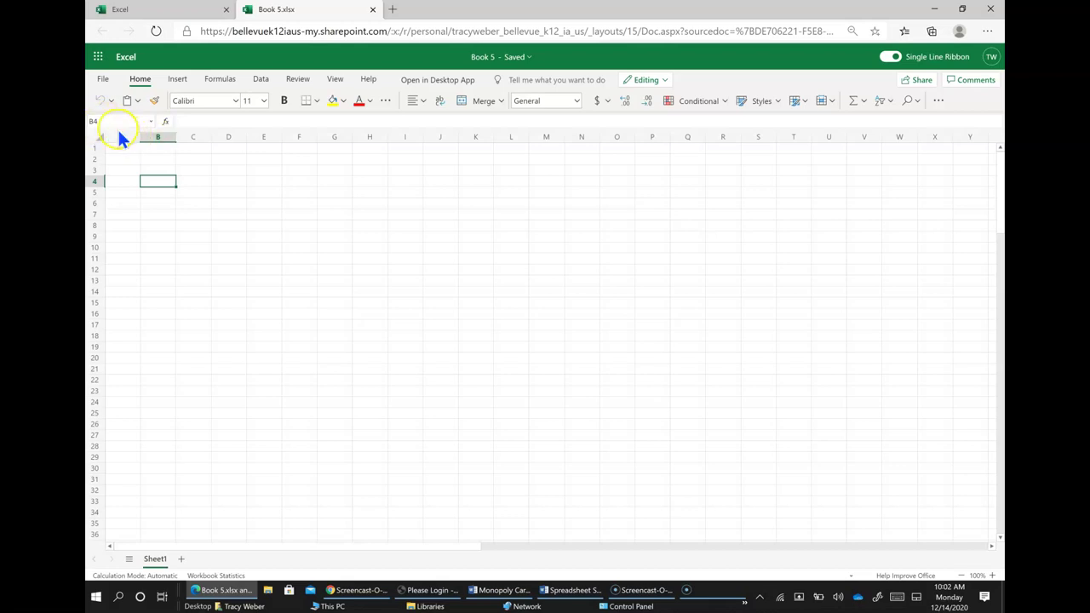
click(236, 223)
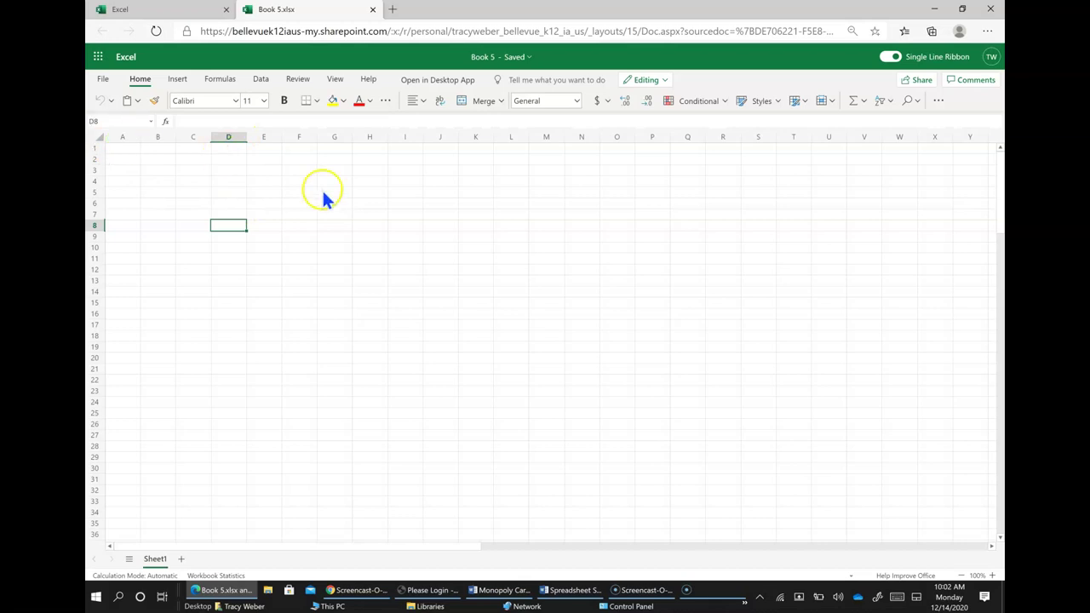
click(300, 225)
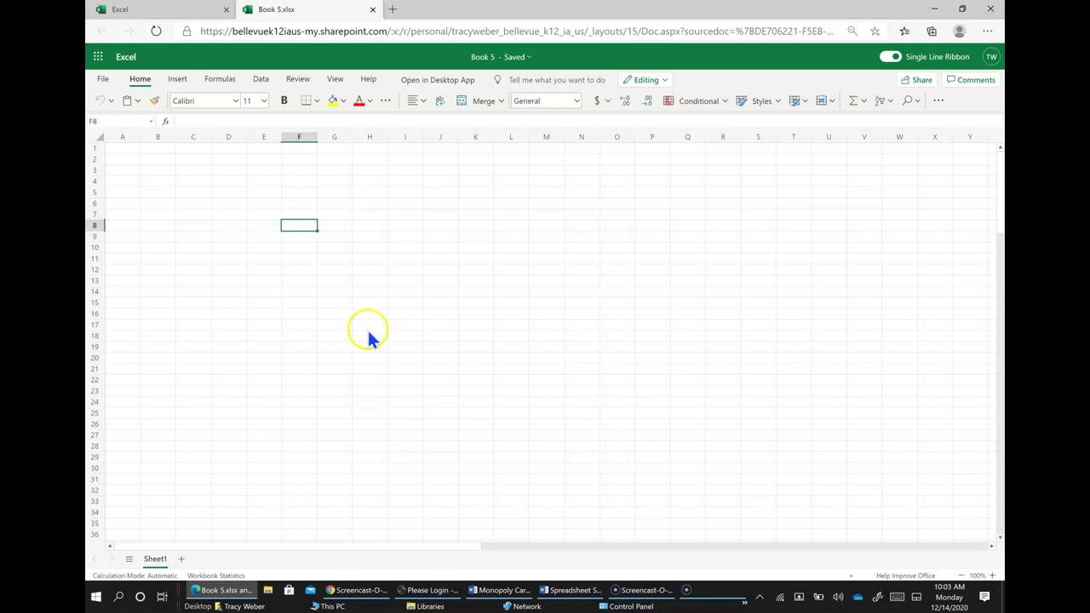
Rename the workbook from Book 5 to 'Shopping Spree'
click(517, 58)
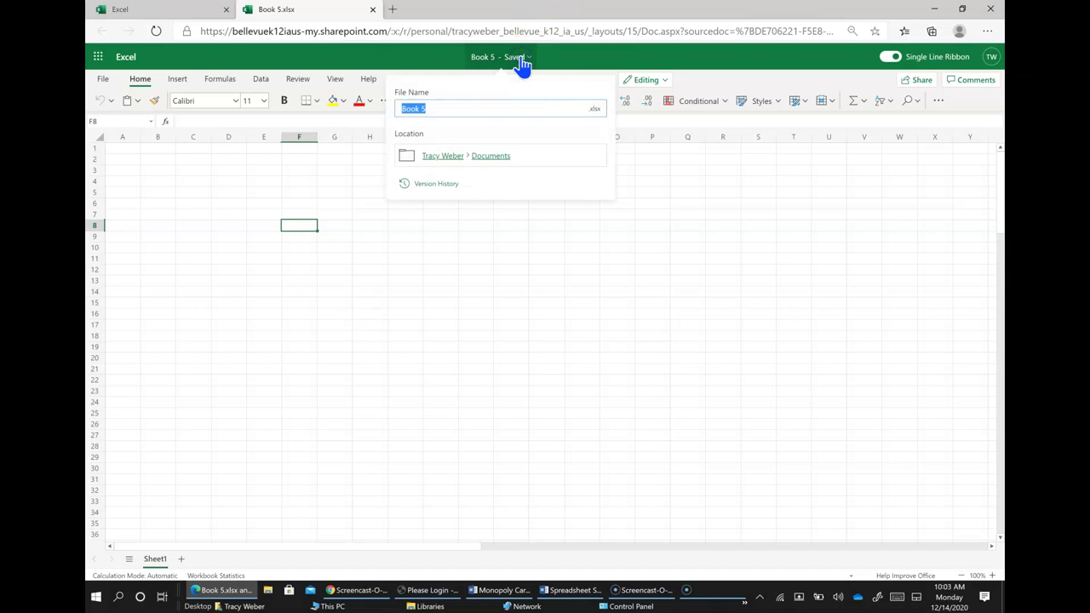
text(Shopping Spree)
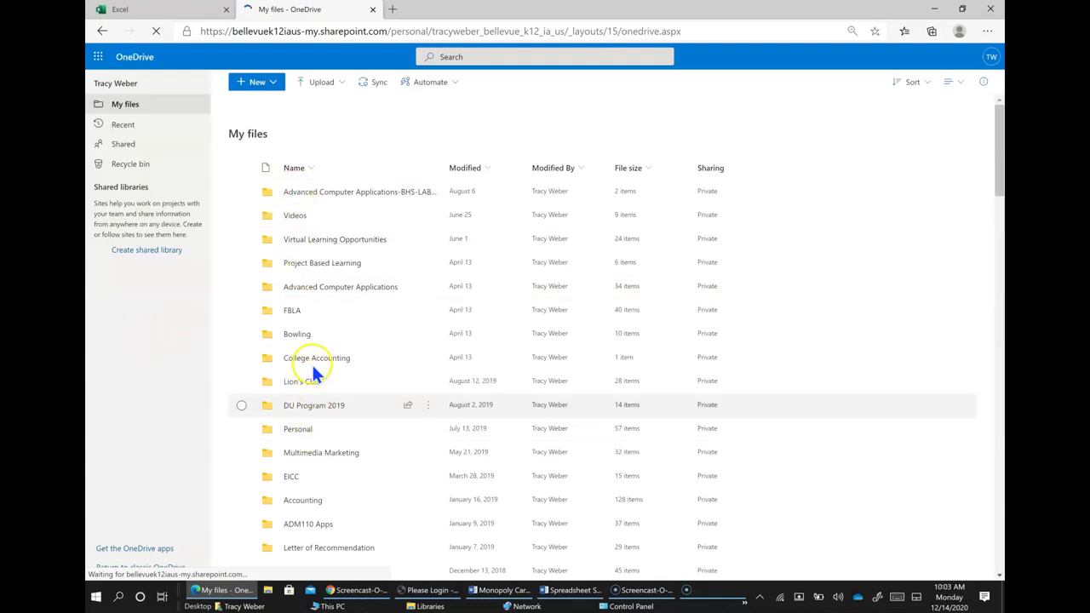
Open the 7th Grade folder in OneDrive's My files list, then return to the Excel tab
scroll(331, 312, down, 3)
scroll(330, 314, down, 6)
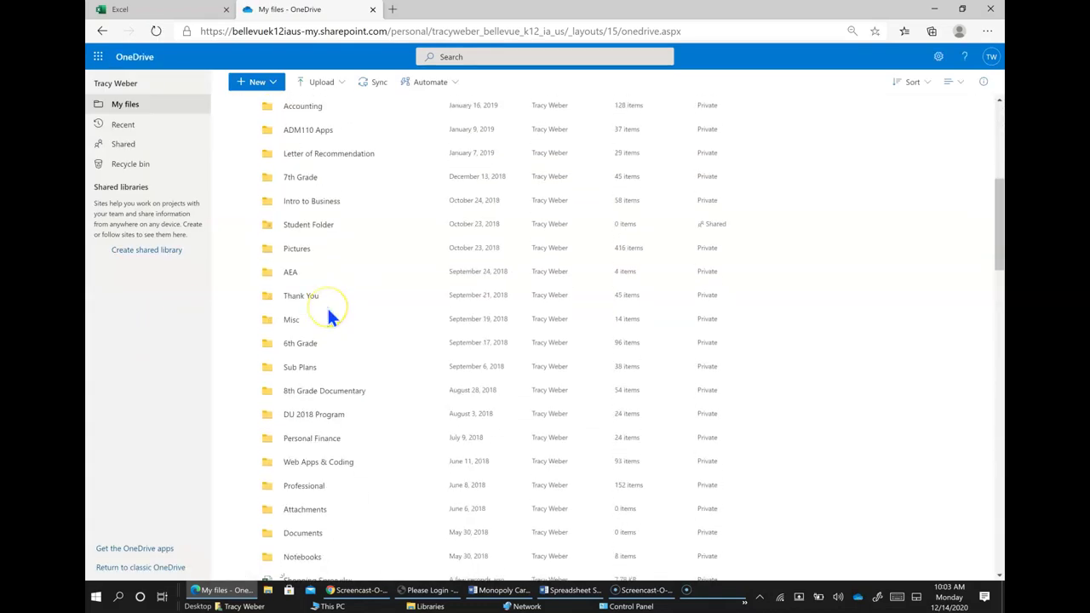
scroll(329, 316, up, 4)
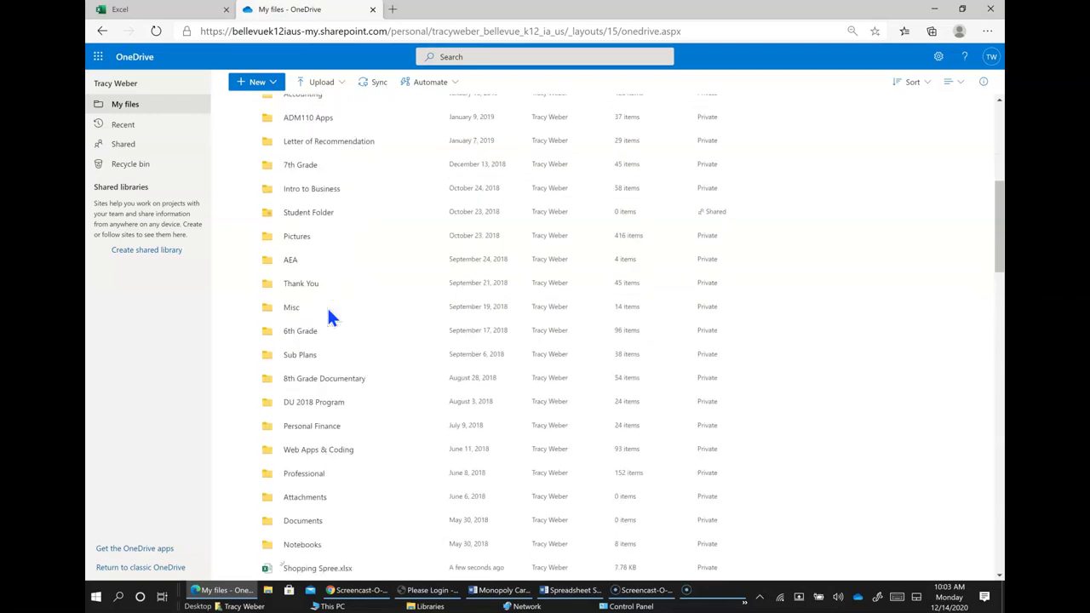
click(307, 261)
click(304, 247)
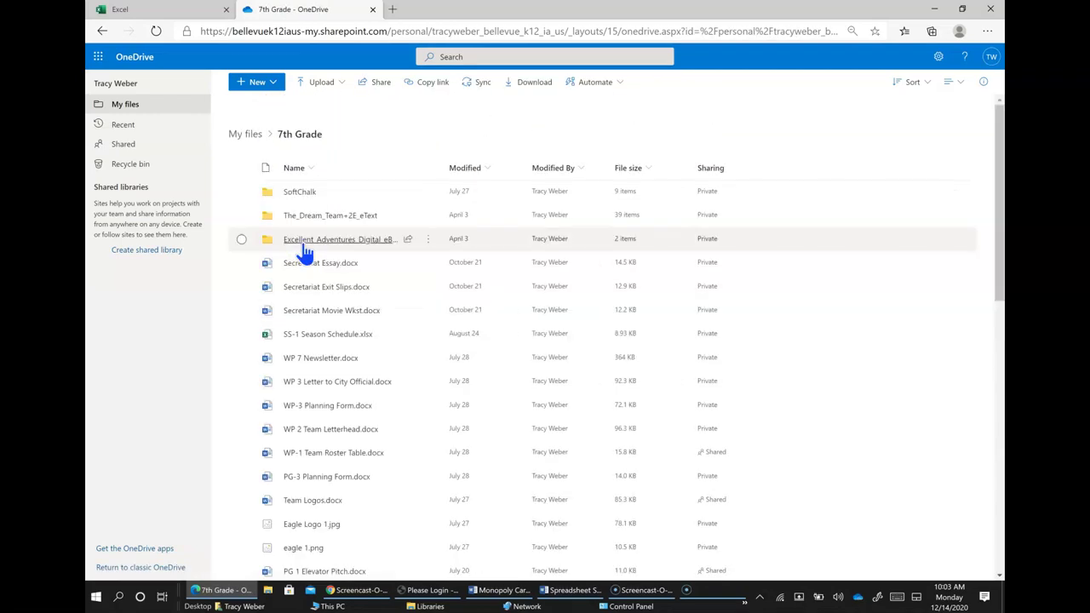
click(188, 18)
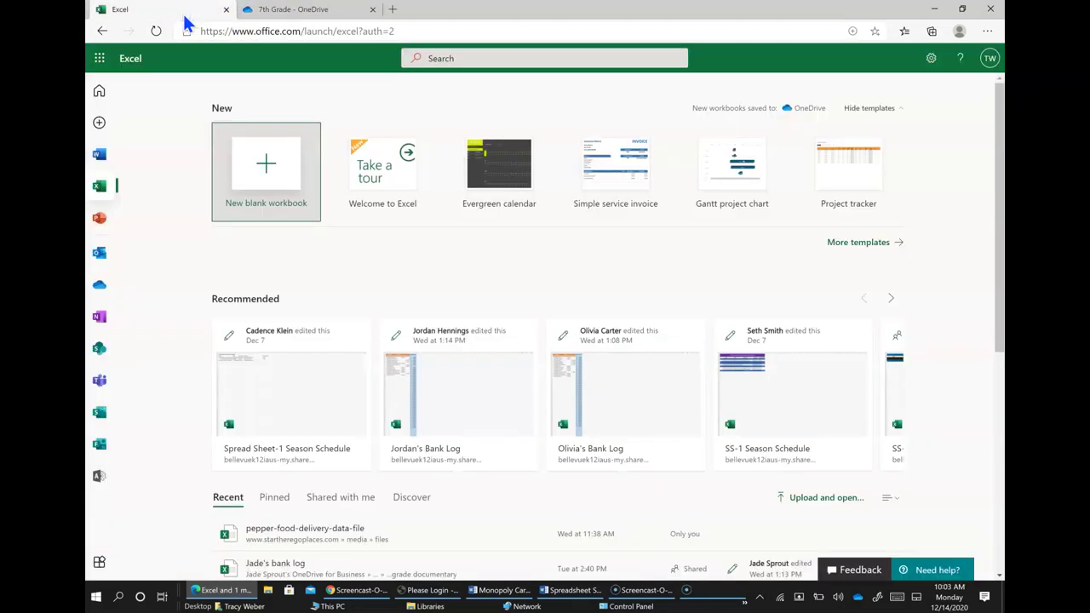
Enter 'Shopping Spree' in A1 and 'Money to Spend: $100' in A2
click(315, 12)
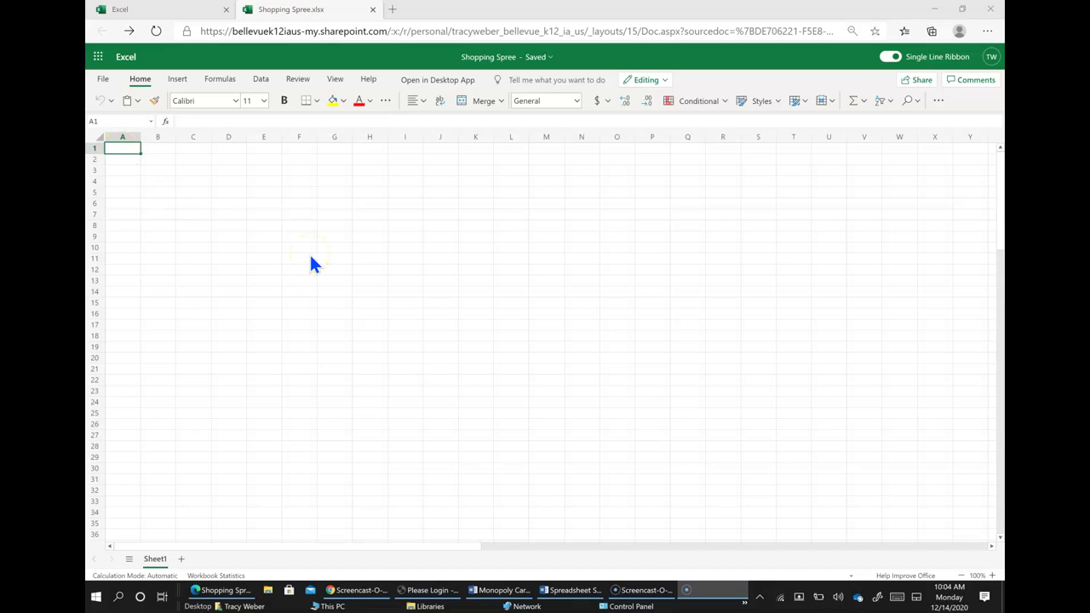
click(122, 148)
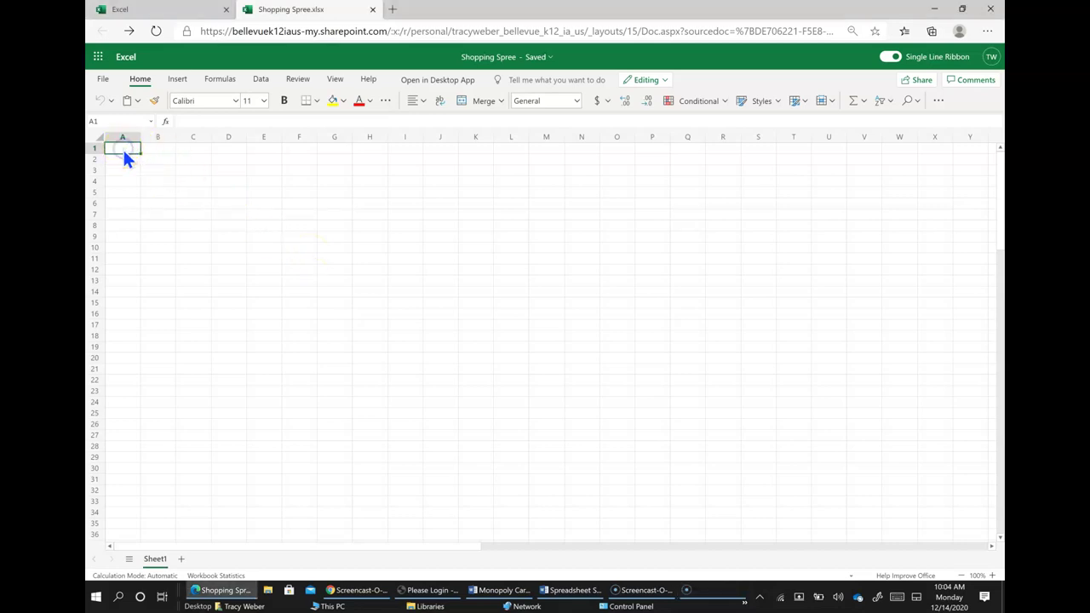
text(Shopping S)
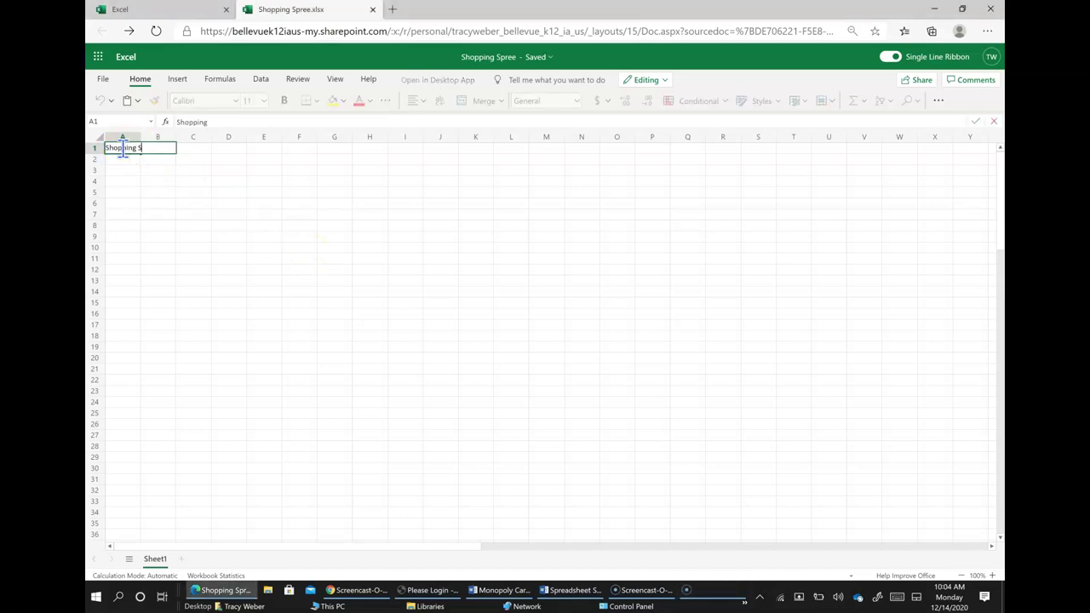
text(pree)
key(Return)
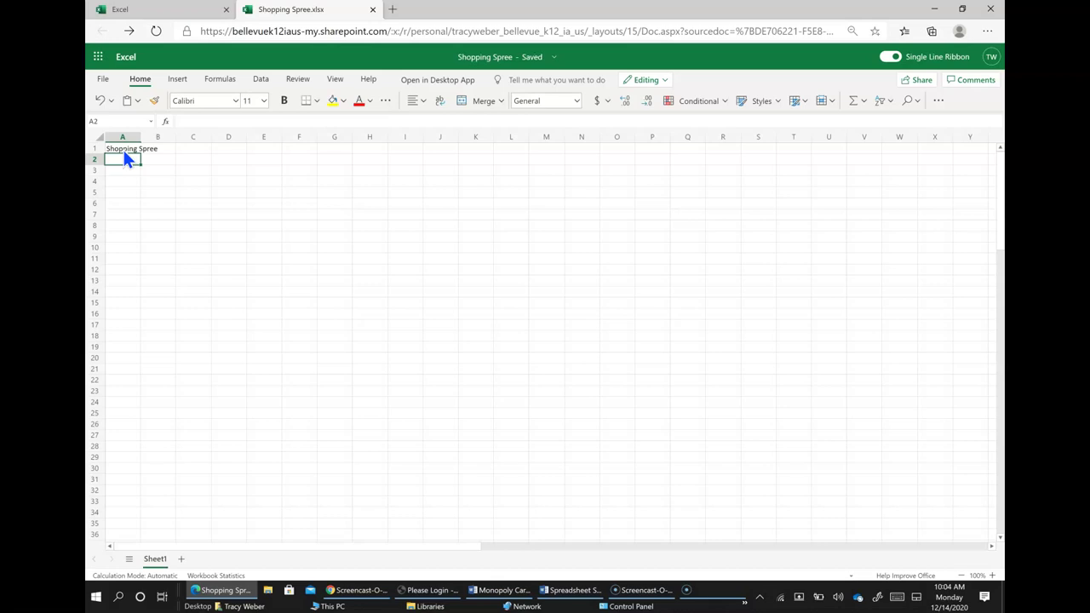
text(Money)
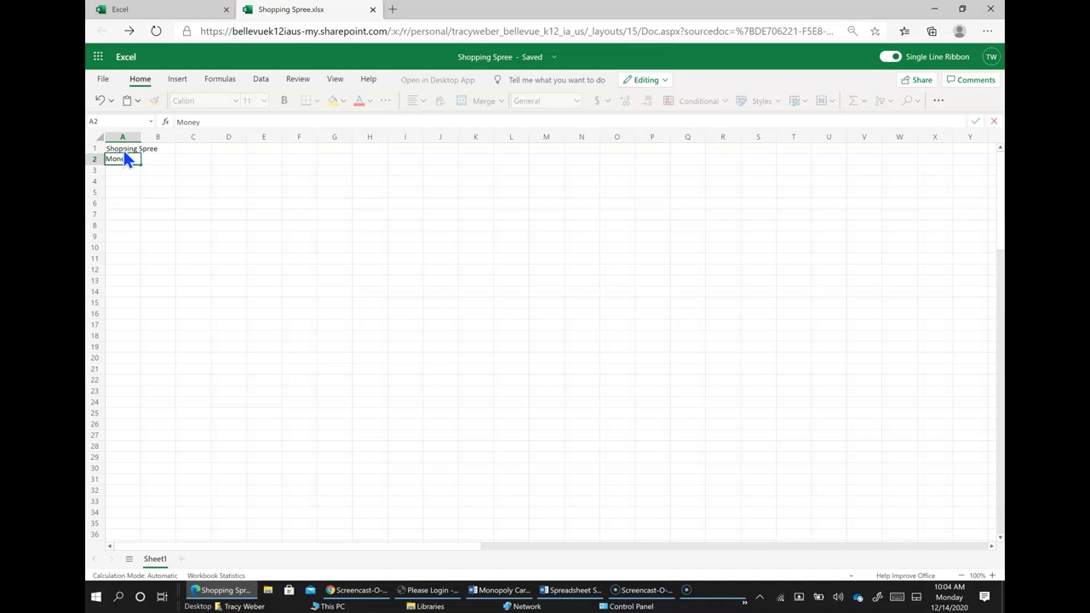
text( to Spend: $100)
key(Return)
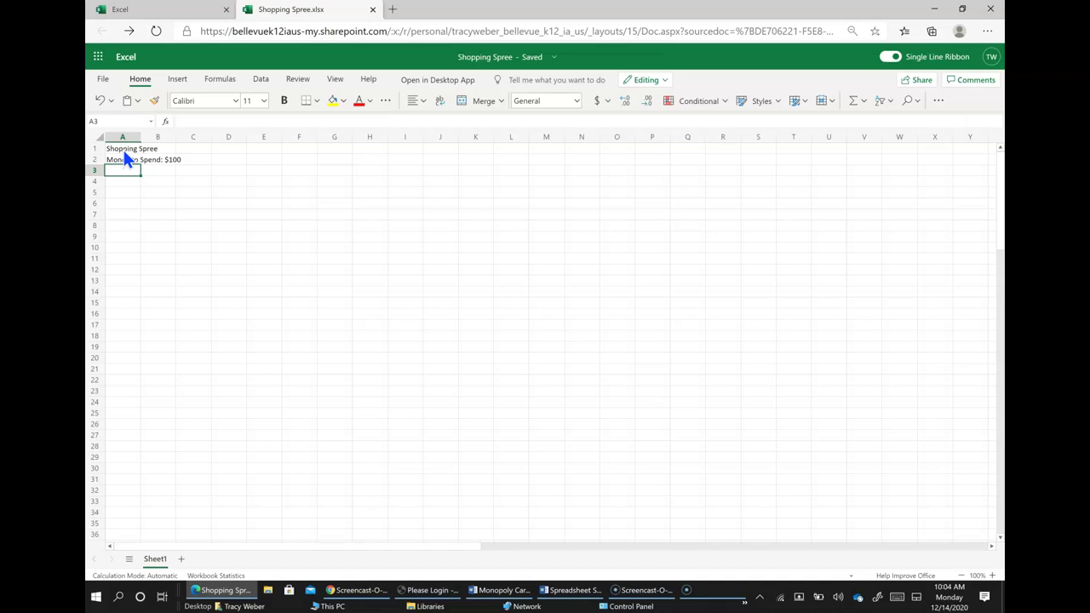
Add headers 'Gift Recipient' in A3 and 'Gift Purchased' in B3, leaving A4 empty
text(Gift Req)
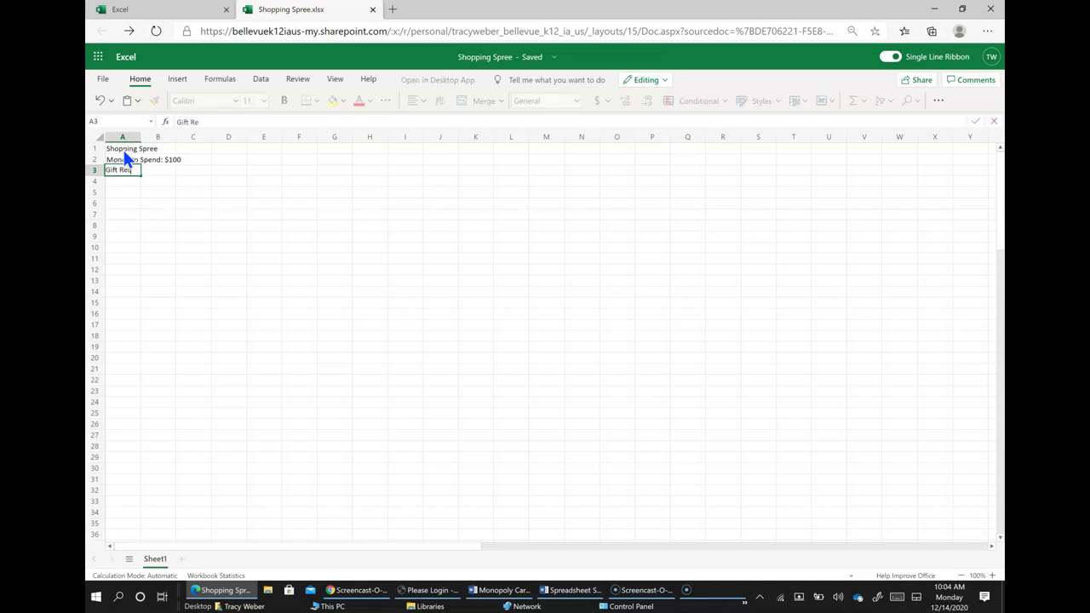
key(BackSpace)
text(cipient)
key(Return)
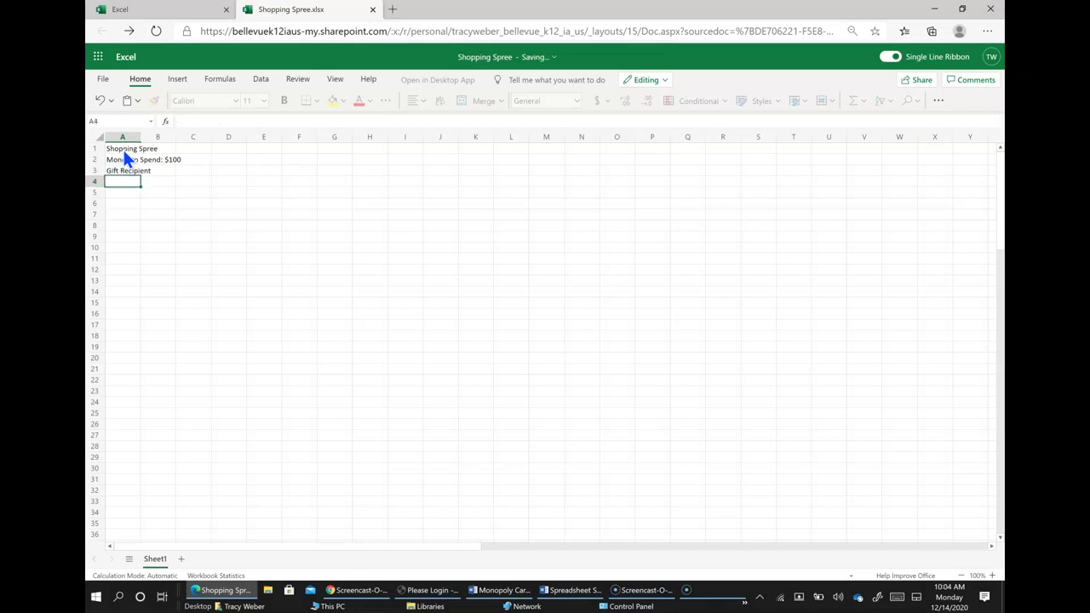
text(Gift)
key(BackSpace)
key(BackSpace)
key(BackSpace)
key(BackSpace)
key(BackSpace)
key(BackSpace)
key(Escape)
key(Up)
key(Right)
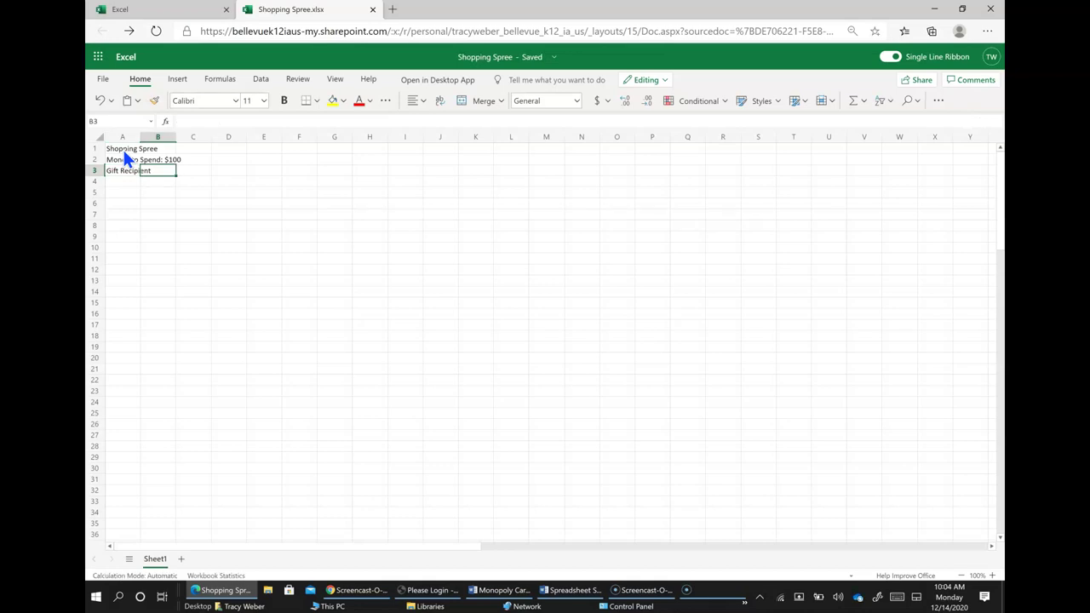
text(Gift P)
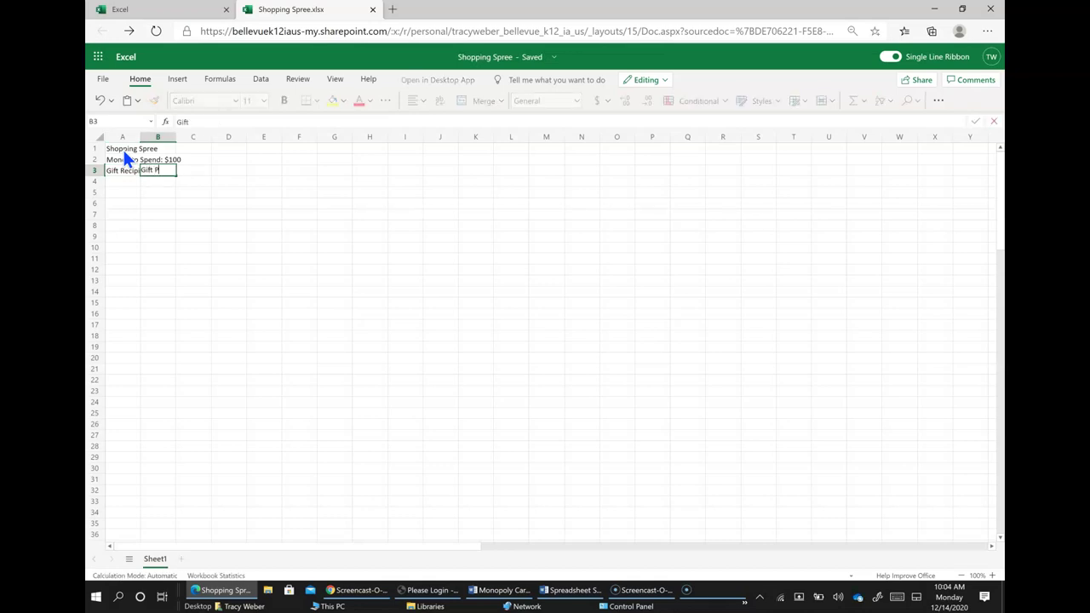
text(urchased)
key(Return)
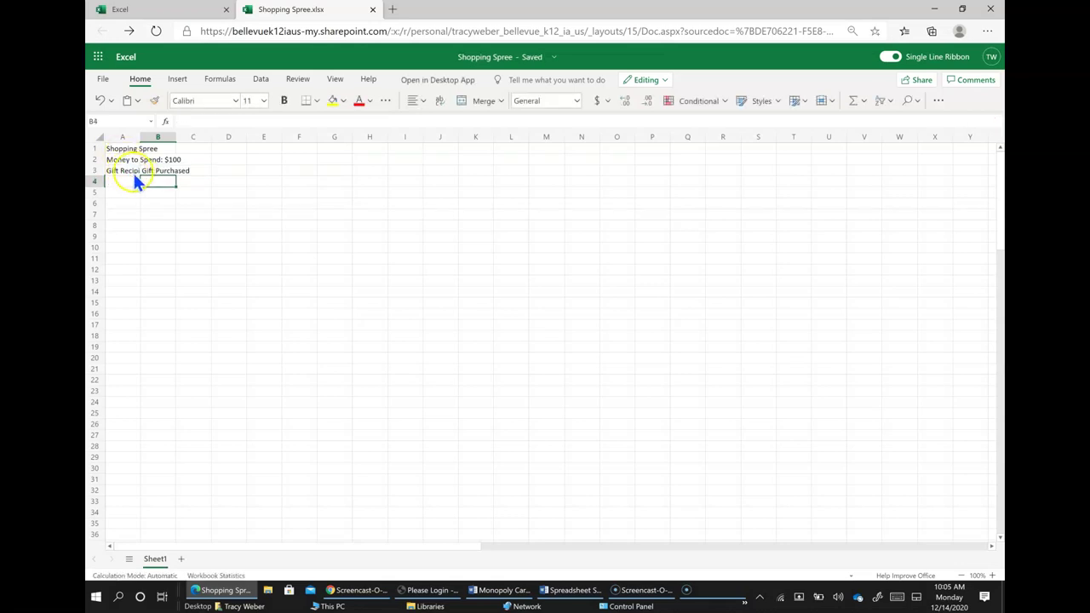
Widen column A and enter headers Store Purchased From, Cost of Item and Quantity in C3:E3
click(137, 178)
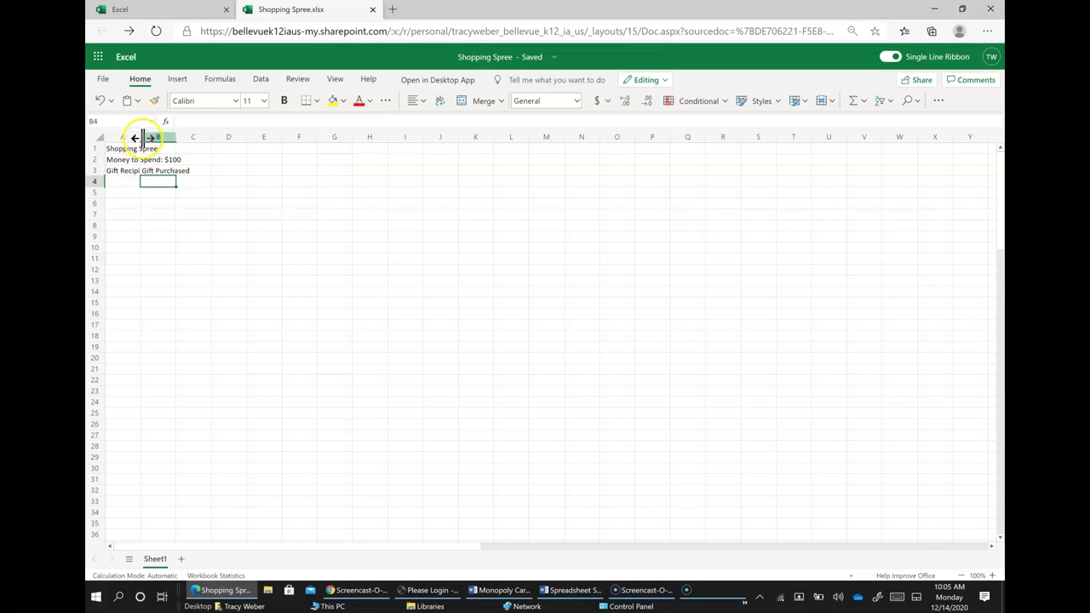
drag(141, 138, 215, 141)
click(235, 171)
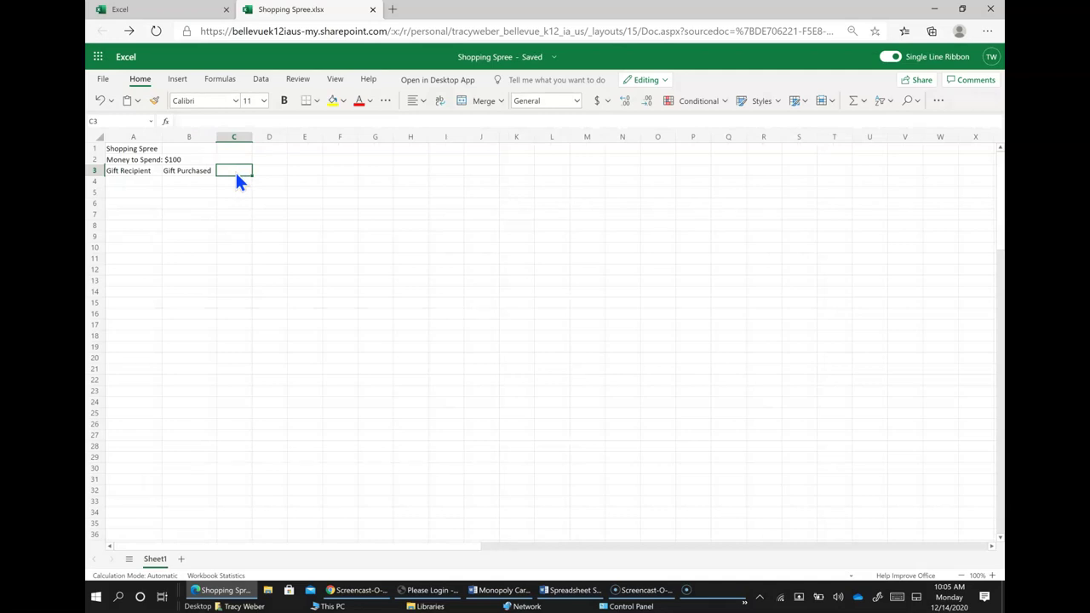
text(Store Purhc)
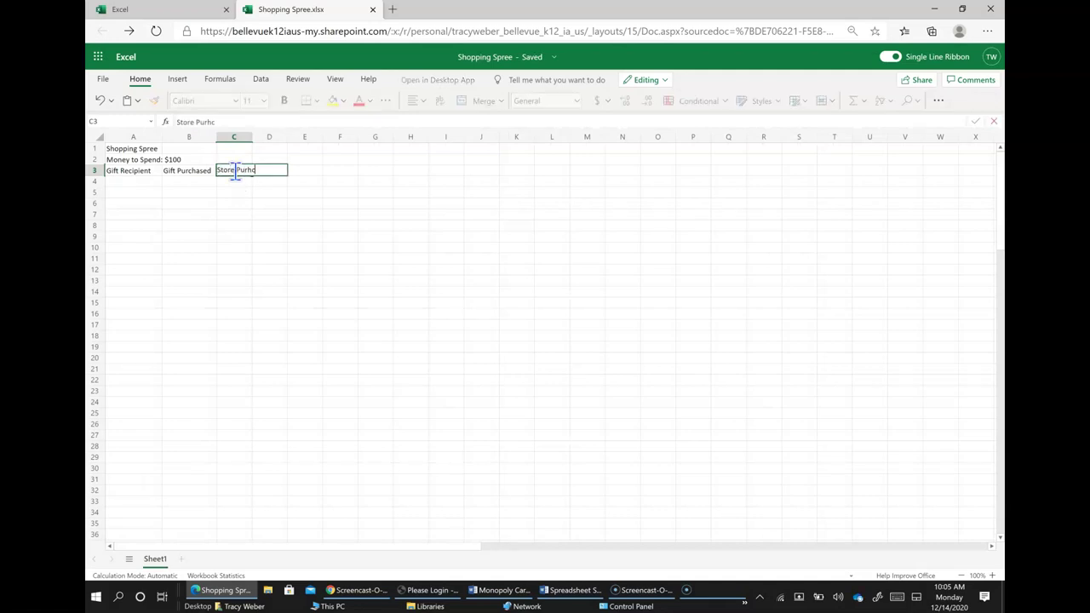
text(ased From)
key(Tab)
text(Co)
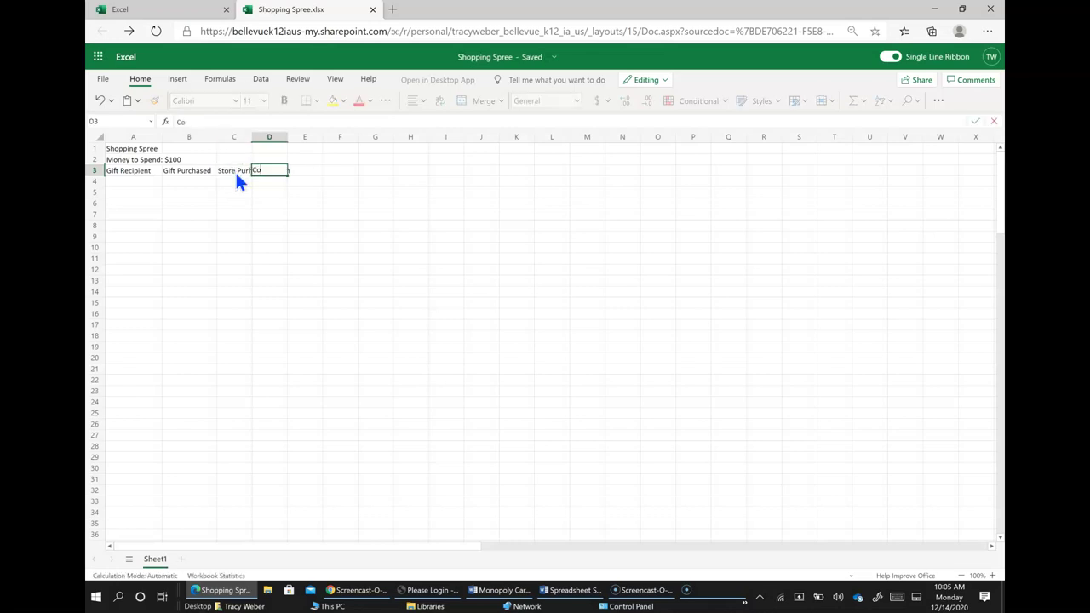
text(st of Item)
key(Tab)
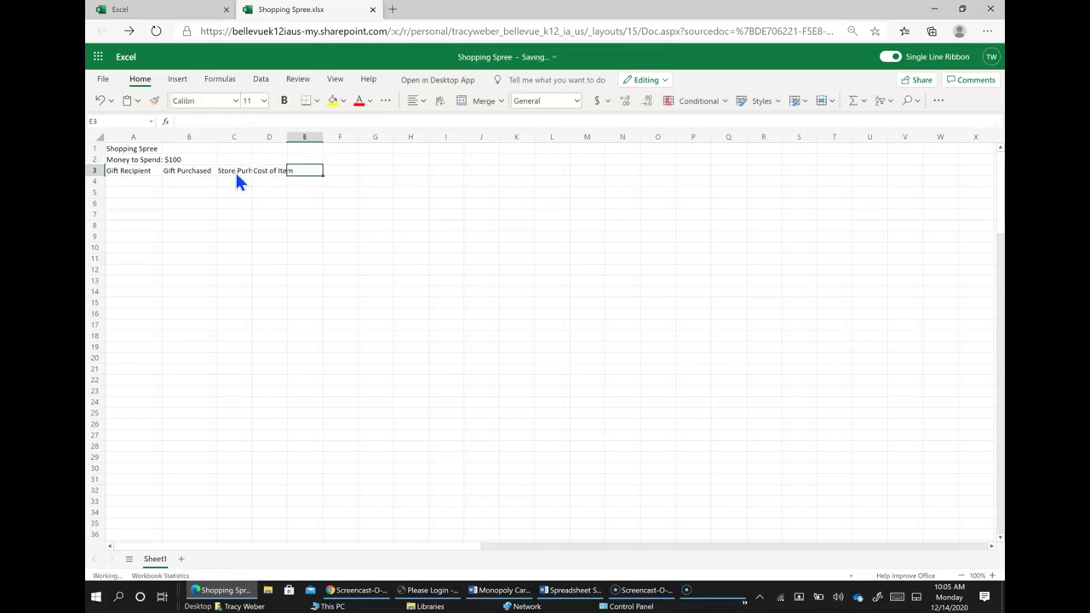
text(Qua)
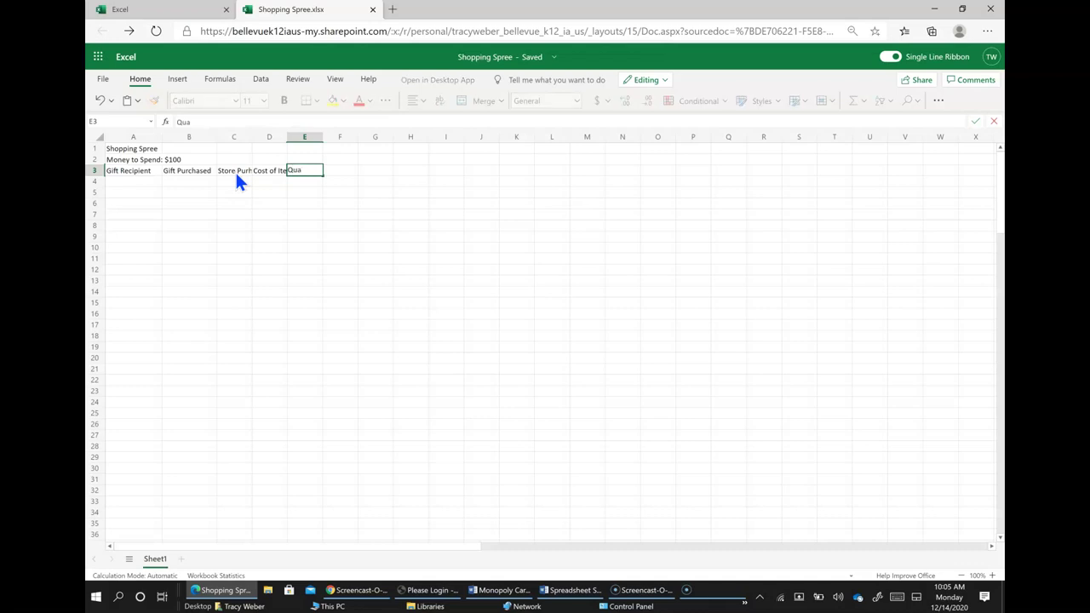
text(ntity)
key(Tab)
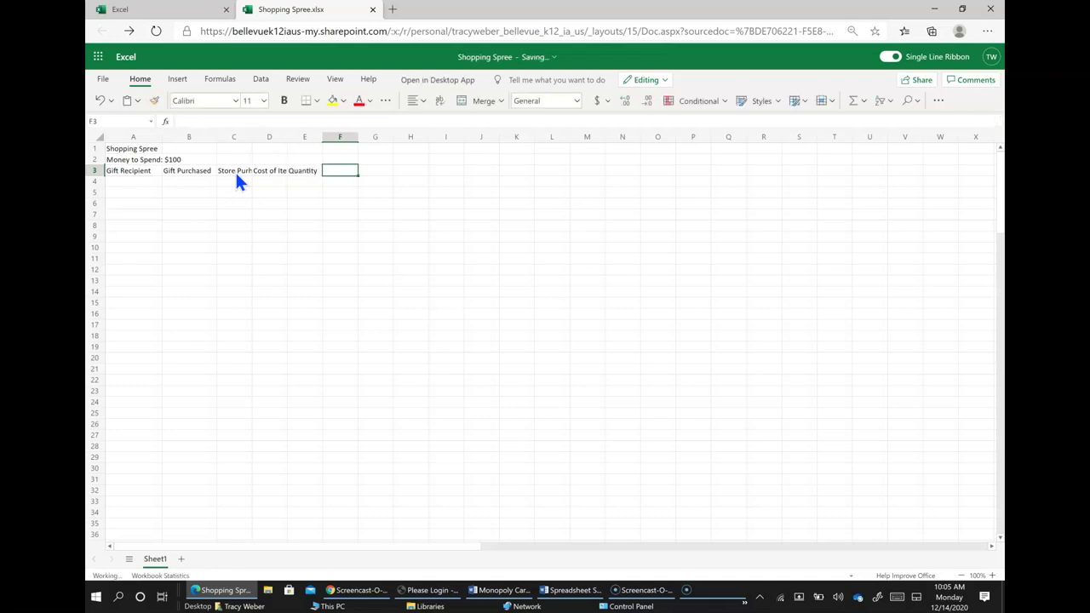
Enter headers Total, Subtotal, Tax, Grand Total and Money Left Over in F3:J3
text(Total)
key(Tab)
text(Subto)
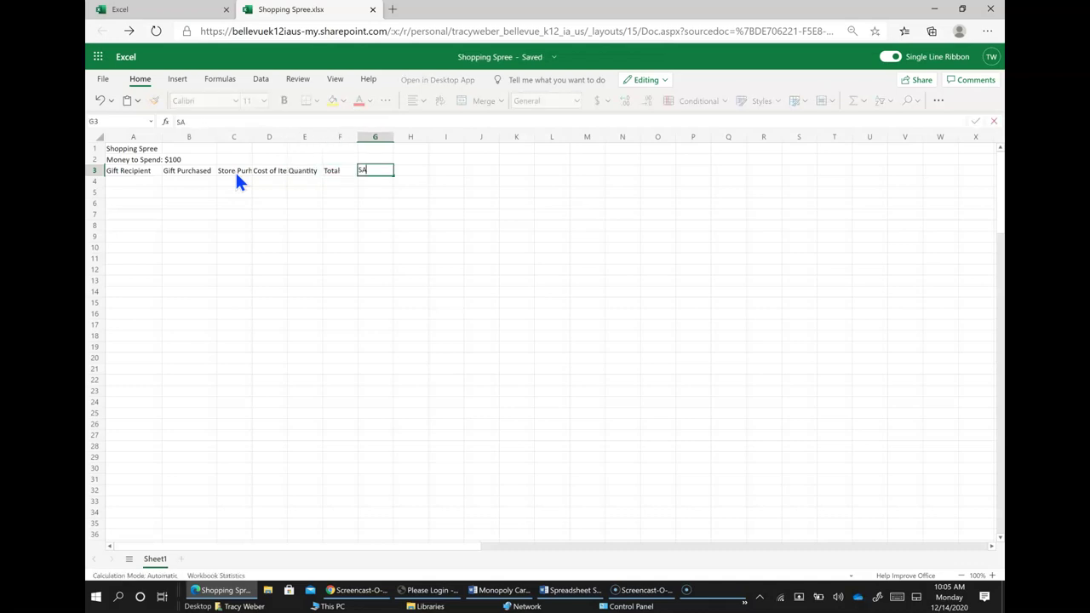
text(tal)
key(Tab)
text(Tax)
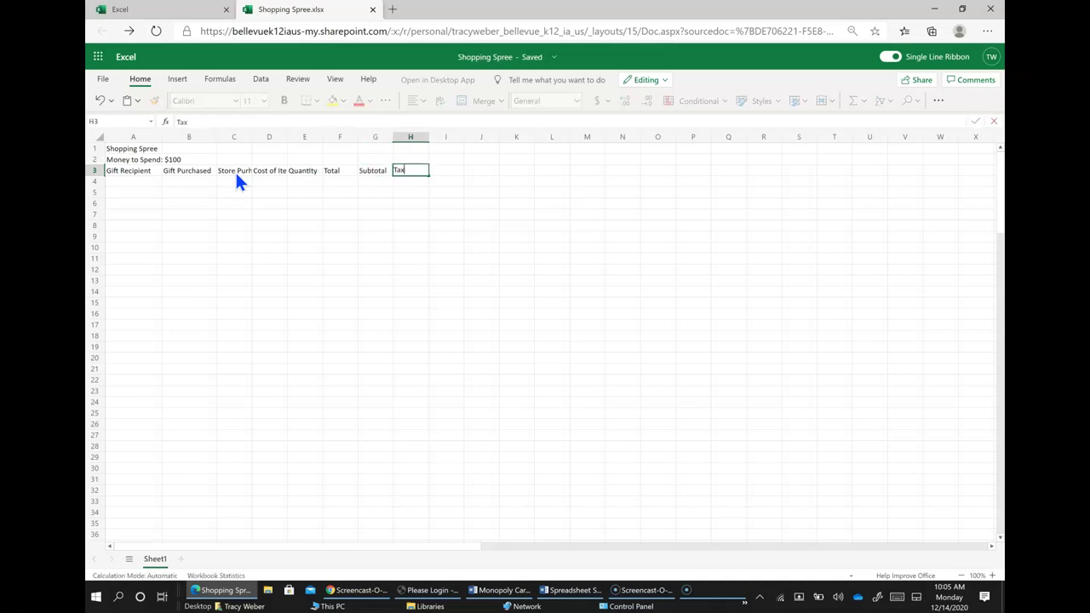
key(Tab)
text(Grand)
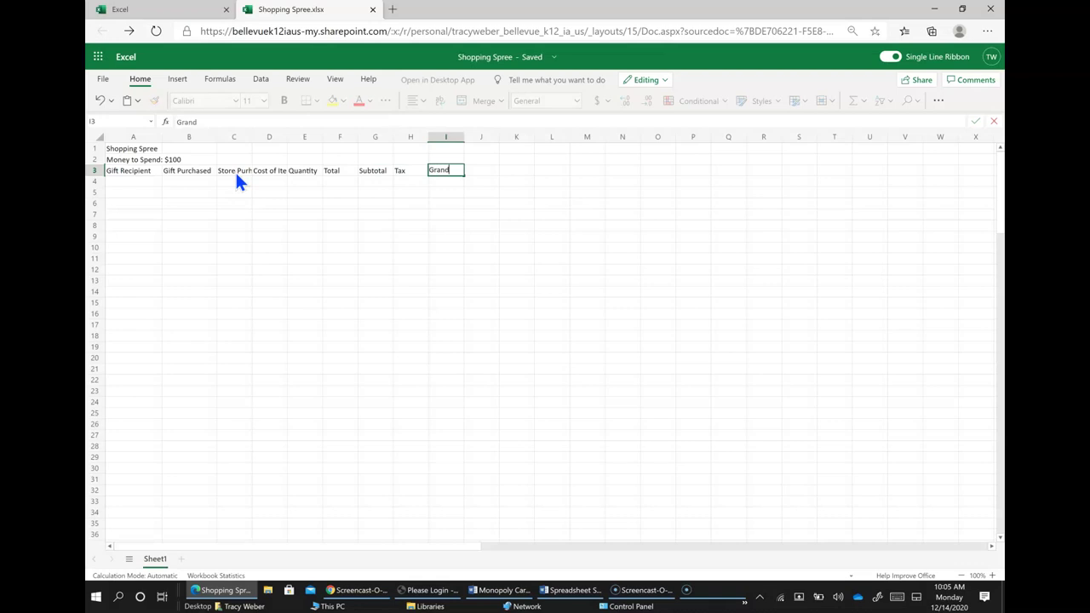
text( Total)
key(Tab)
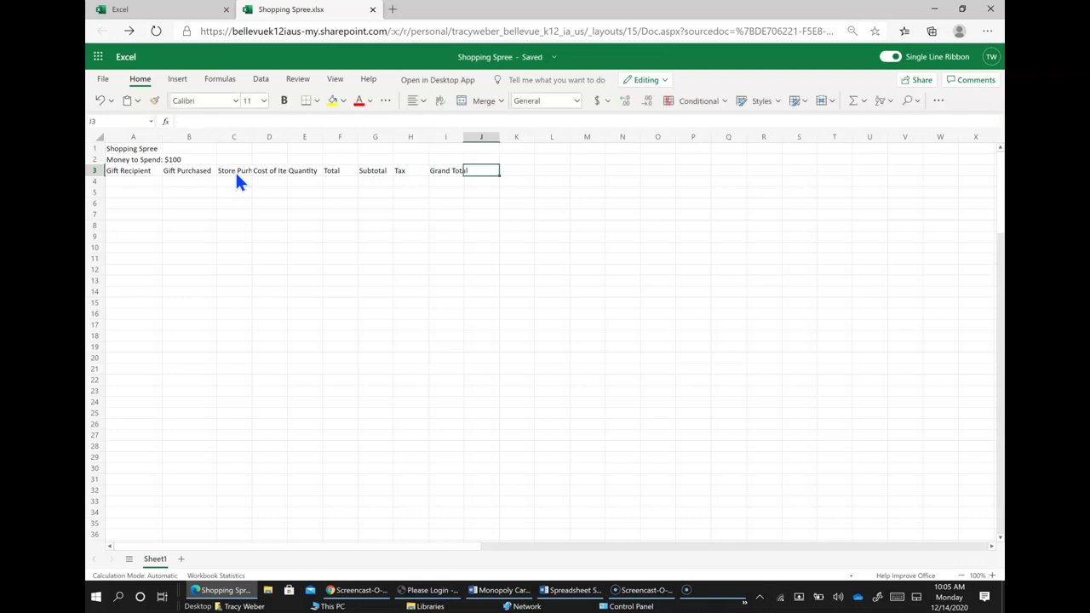
text(Money Left Over)
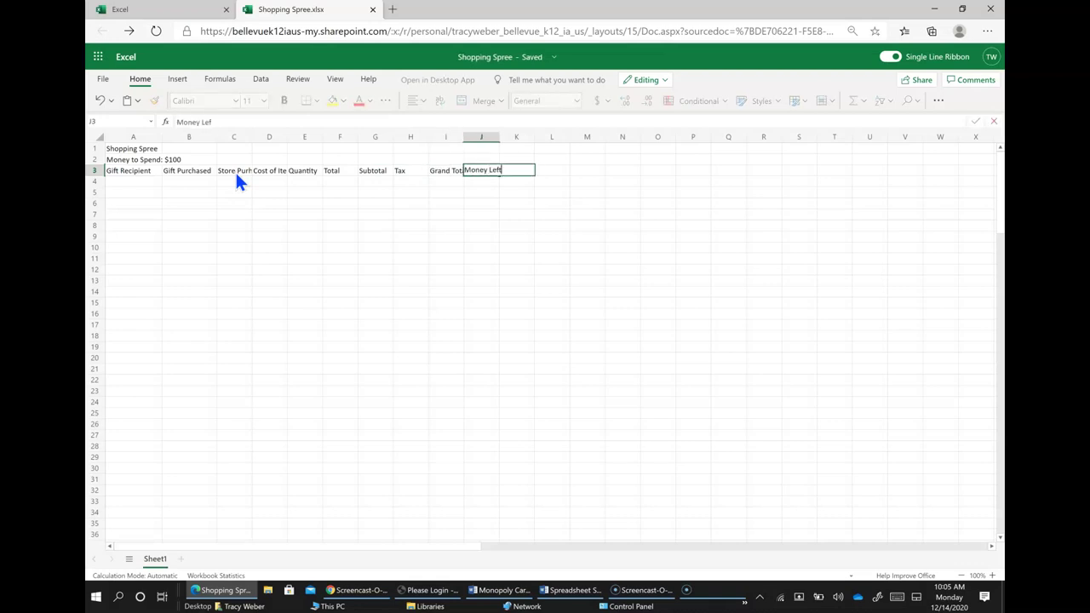
key(Return)
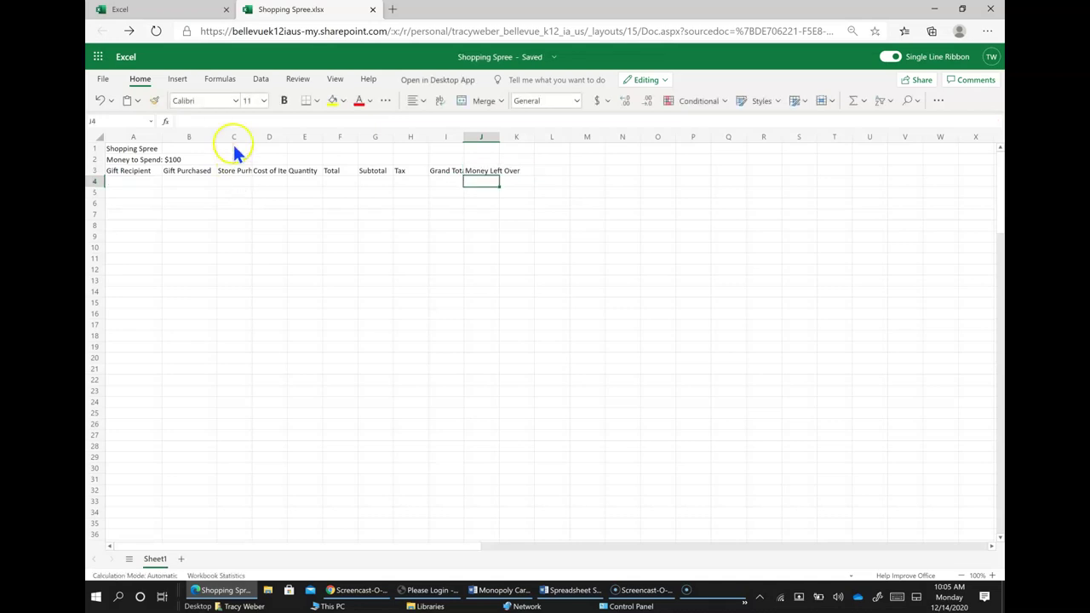
AutoFit columns C onward so each row-3 heading, like Quantity, fits its width
drag(234, 137, 513, 138)
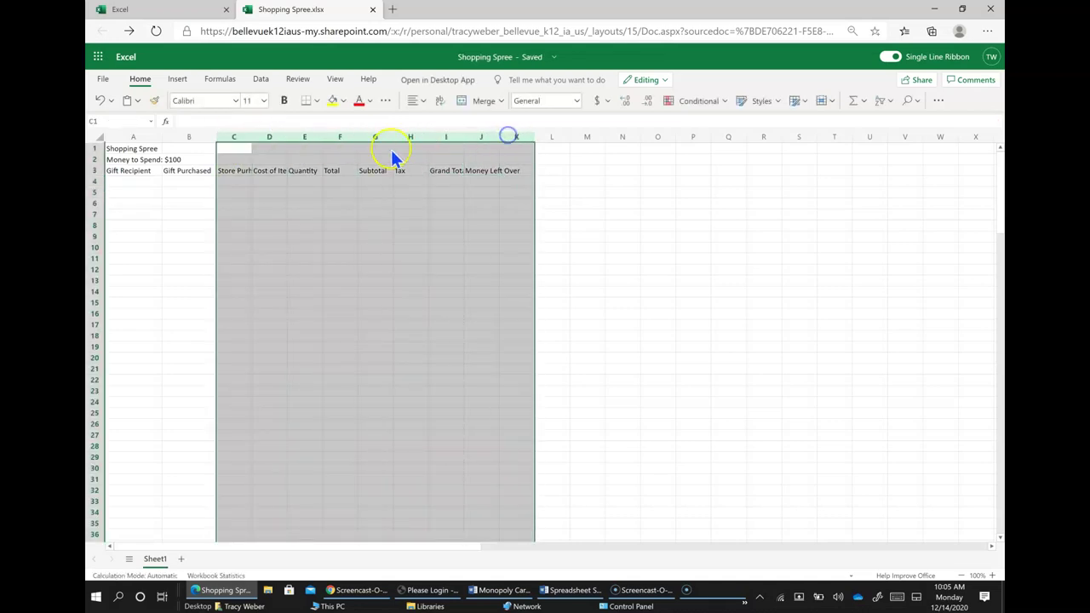
double_click(251, 136)
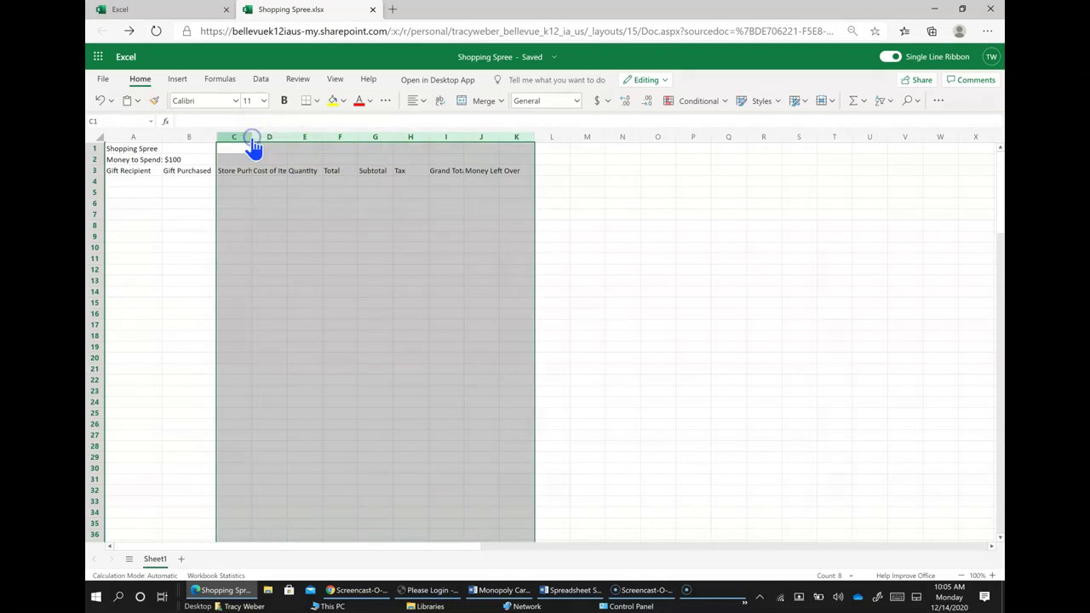
click(356, 214)
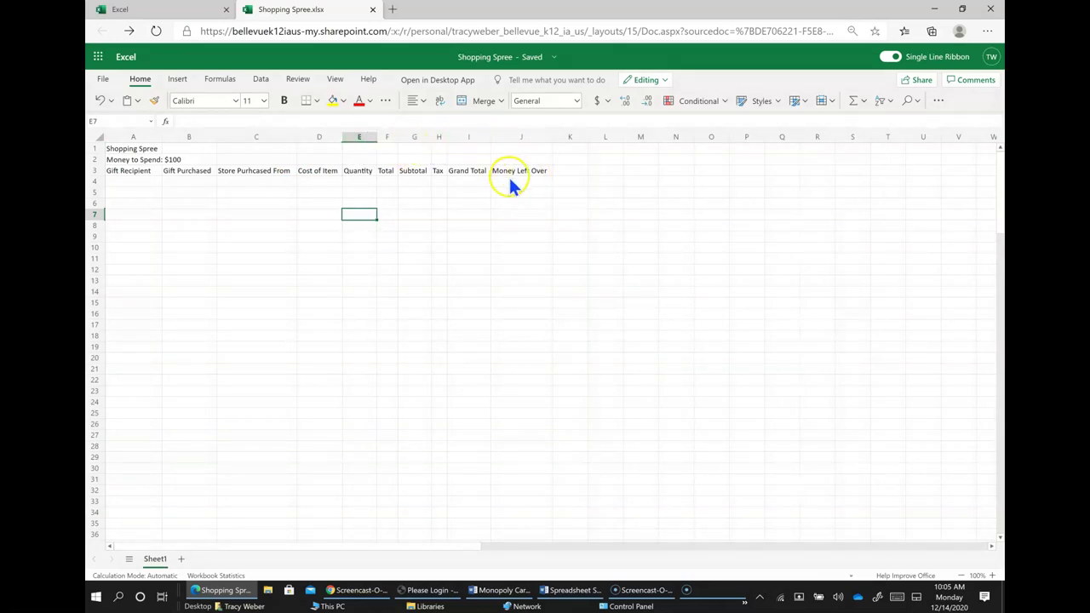
click(473, 193)
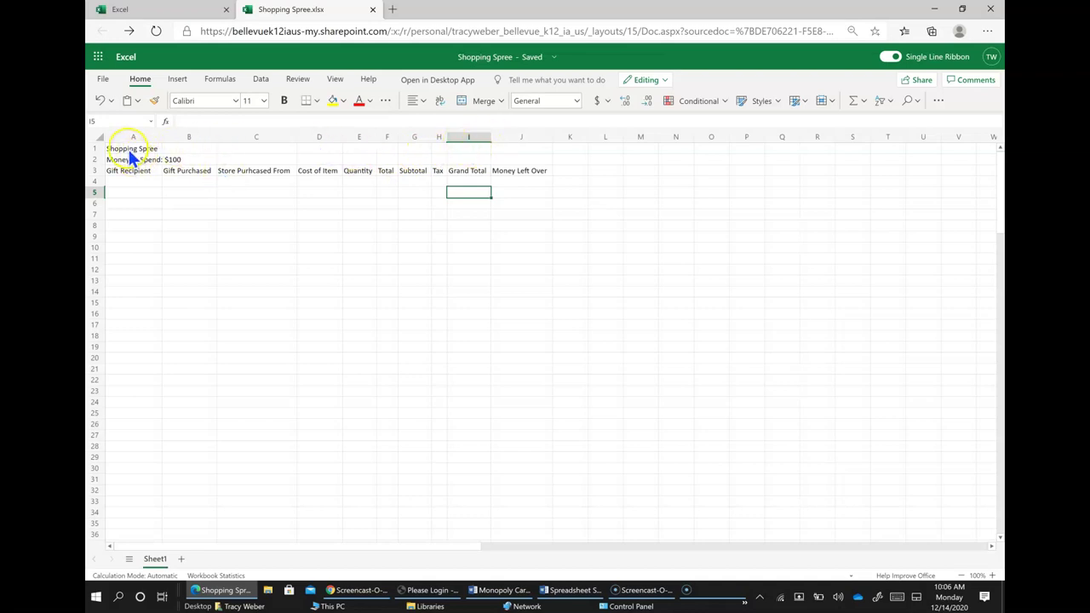
Merge and centre the title in A1:I1 and the budget line in A2:I2, undoing a mistaken rows 2–3 merge
drag(128, 149, 469, 147)
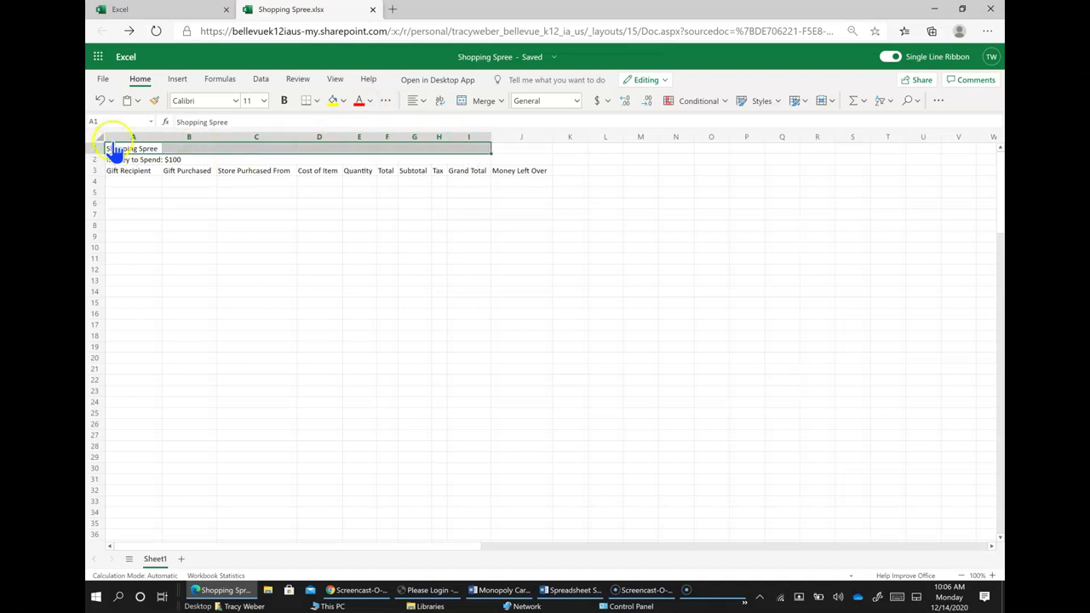
click(488, 108)
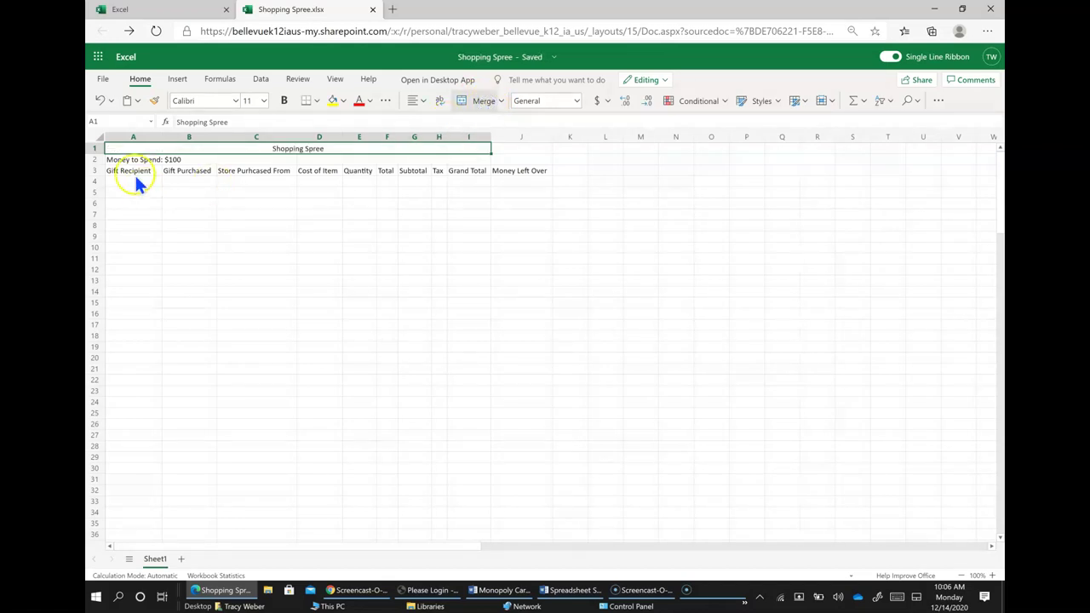
drag(127, 160, 462, 169)
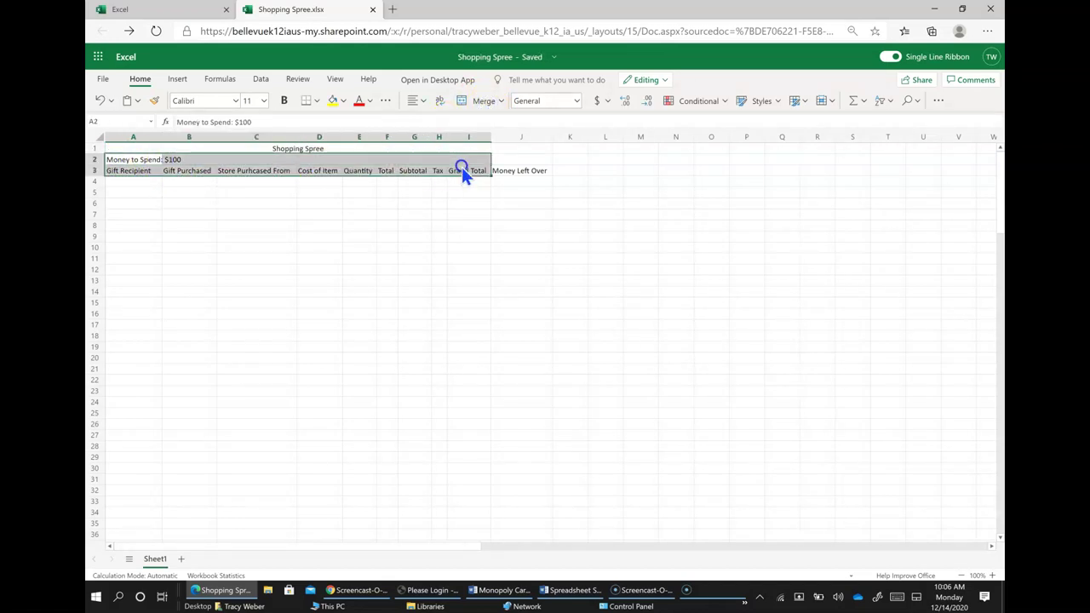
click(475, 103)
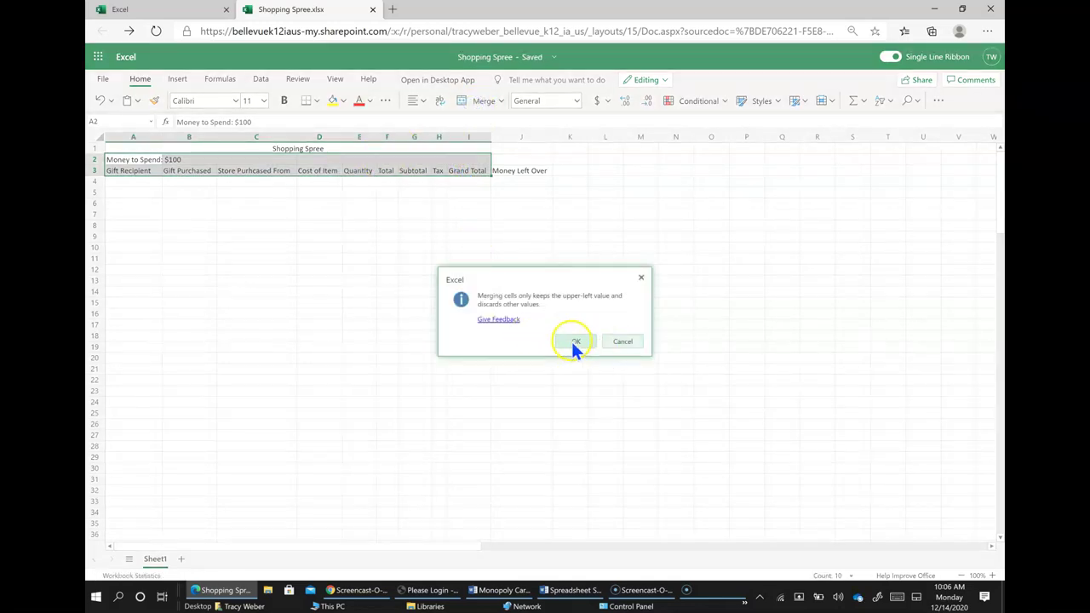
click(574, 342)
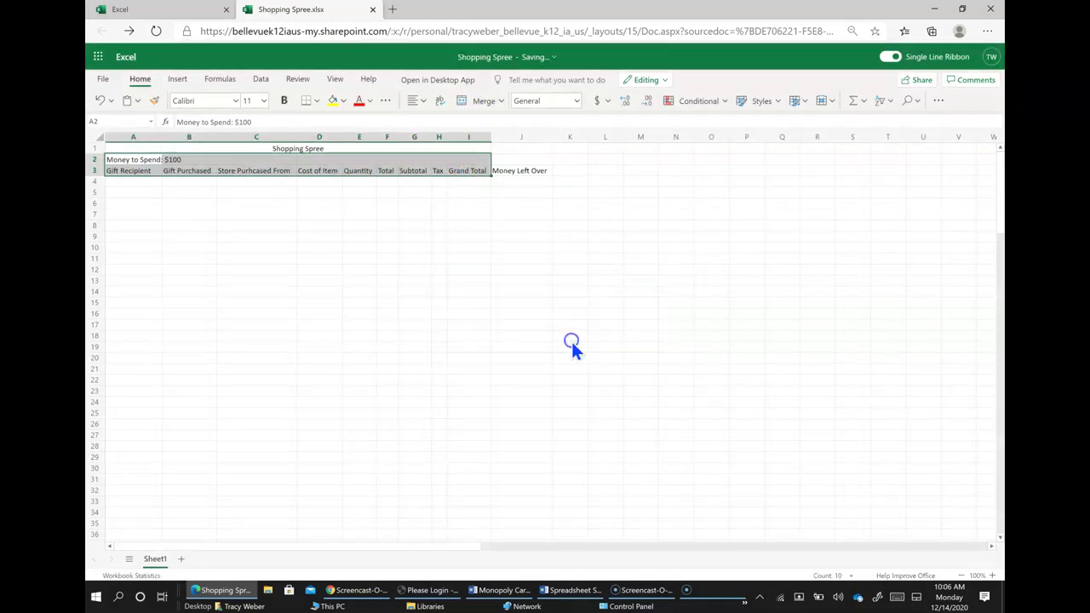
key(ctrl+z)
click(397, 249)
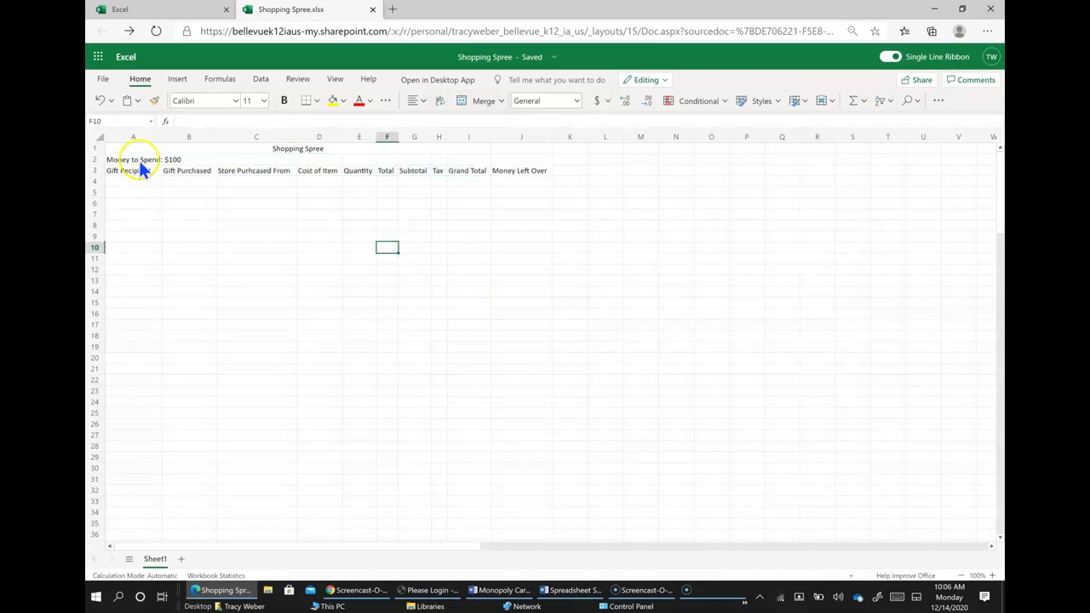
drag(136, 160, 467, 159)
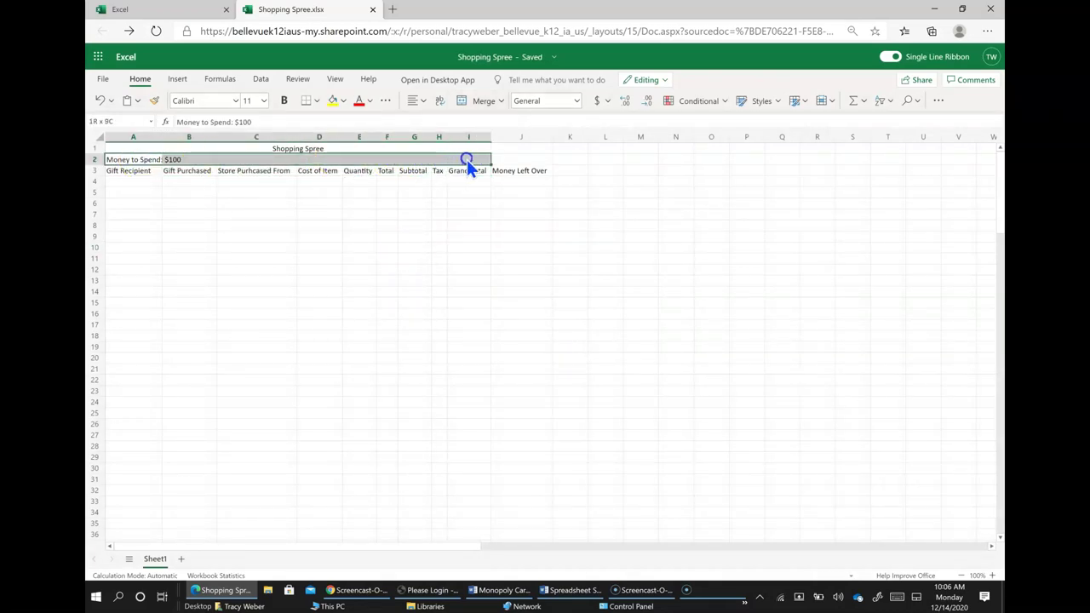
click(473, 103)
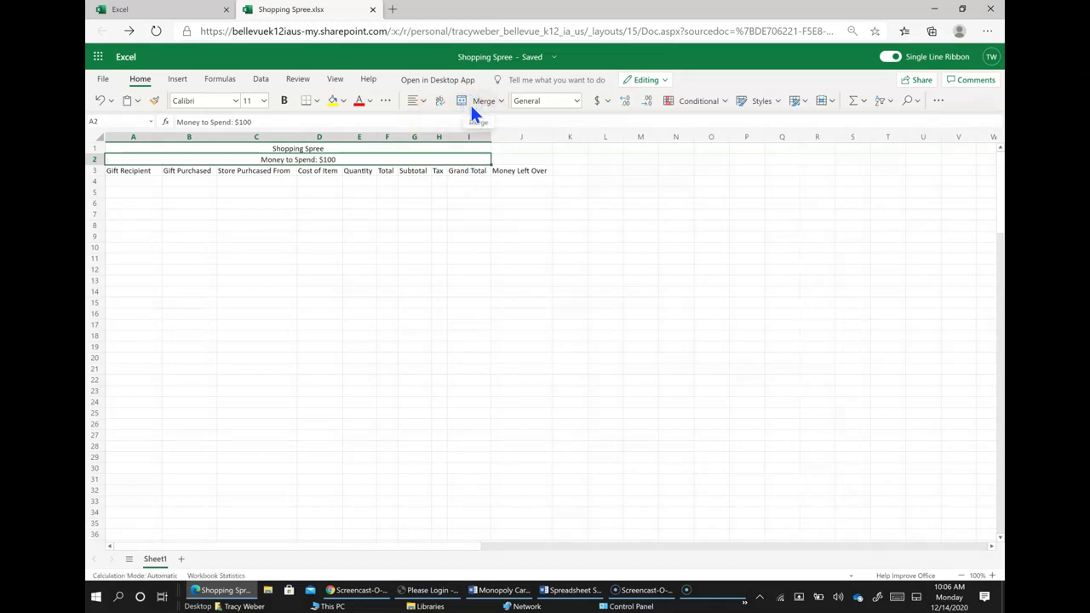
Re-merge the title and the Money to Spend line wider so both span columns A to J
drag(463, 152, 500, 151)
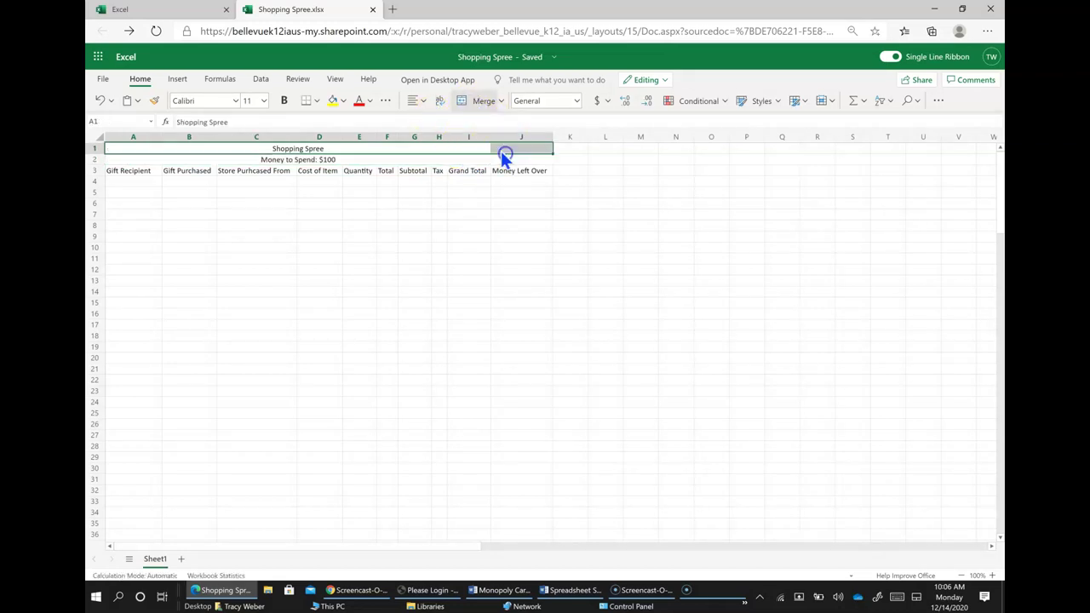
click(471, 102)
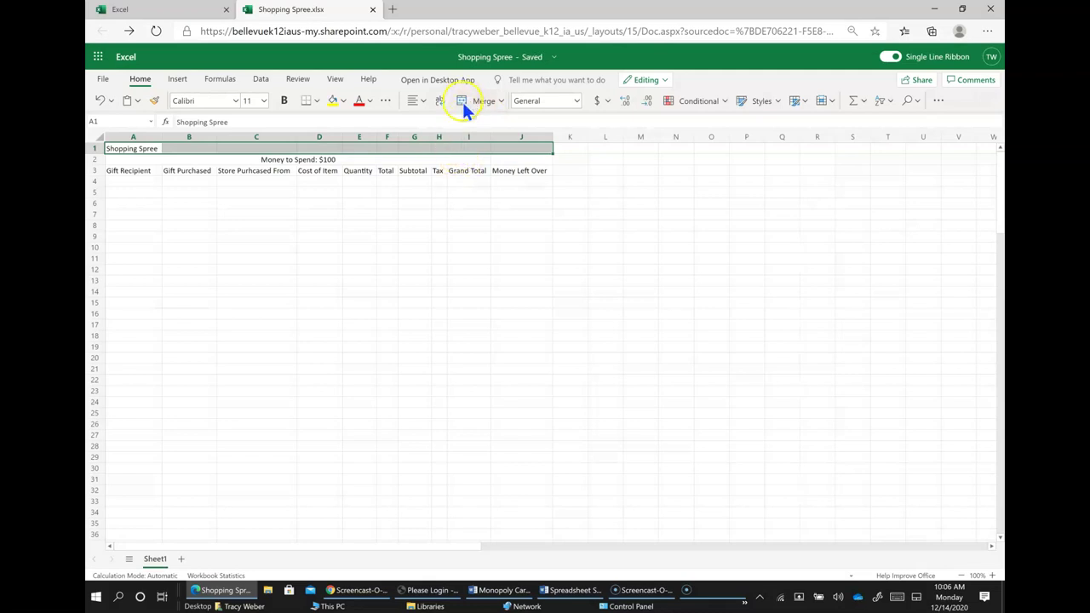
click(466, 103)
click(273, 159)
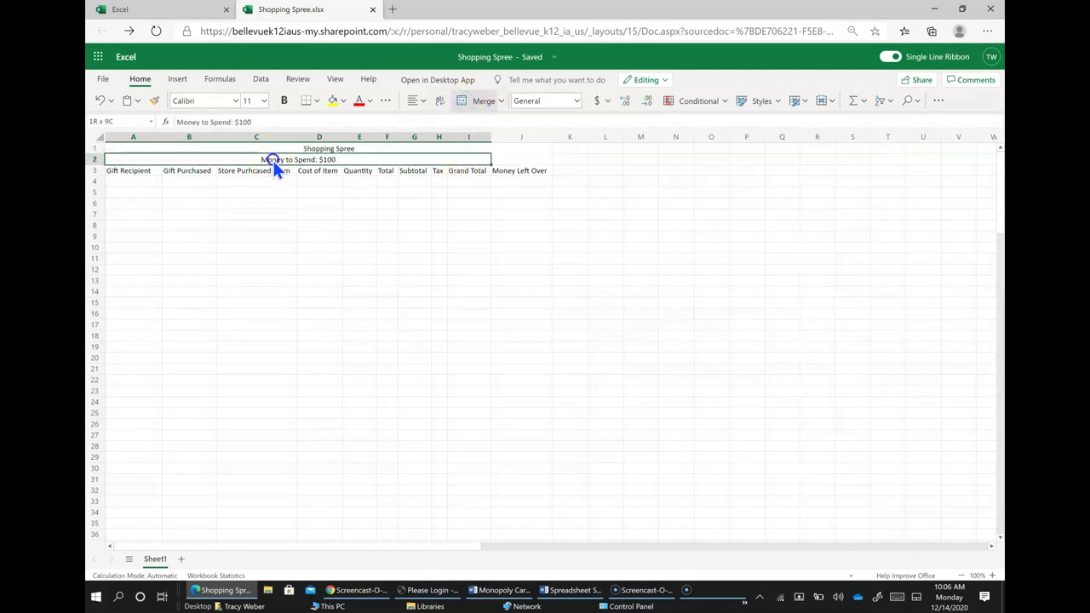
drag(274, 161, 519, 161)
click(476, 103)
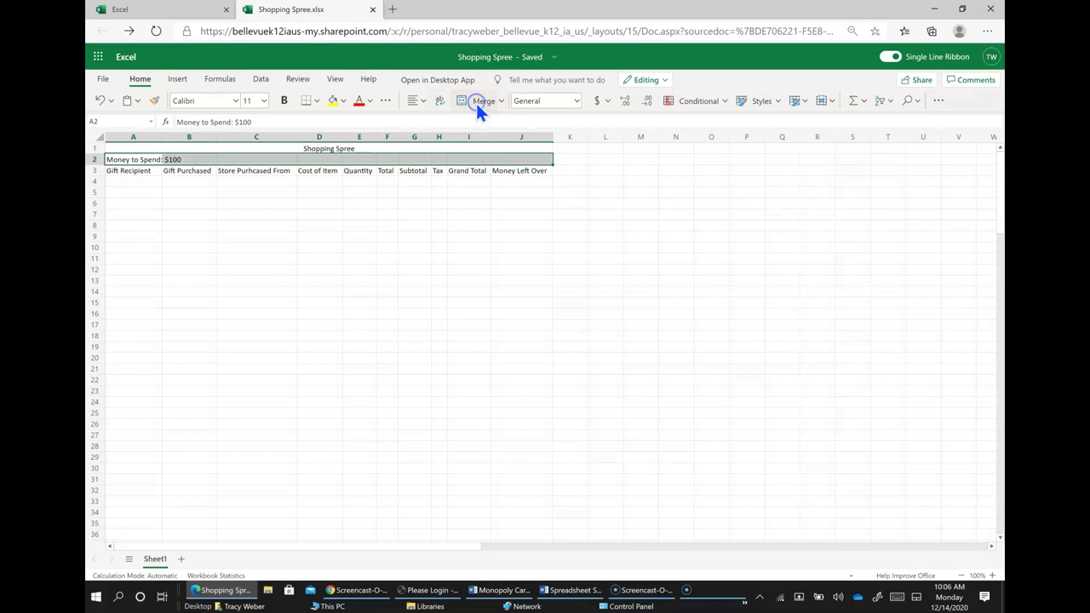
click(476, 103)
click(387, 283)
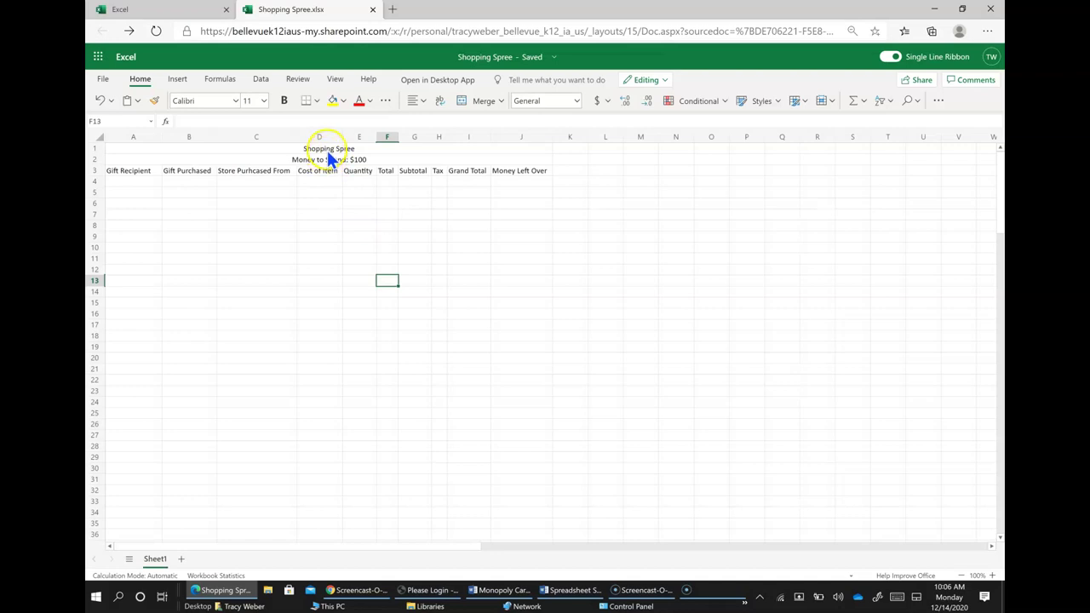
Bold rows 1–3: the Shopping Spree title, the budget line and the column headings
drag(327, 152, 328, 169)
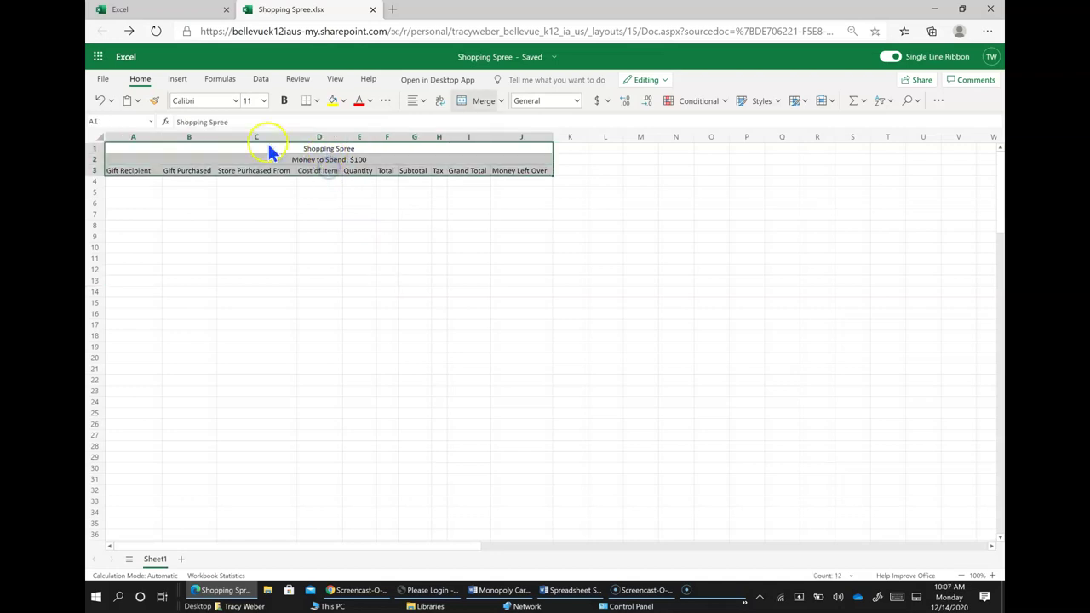
click(285, 104)
click(305, 279)
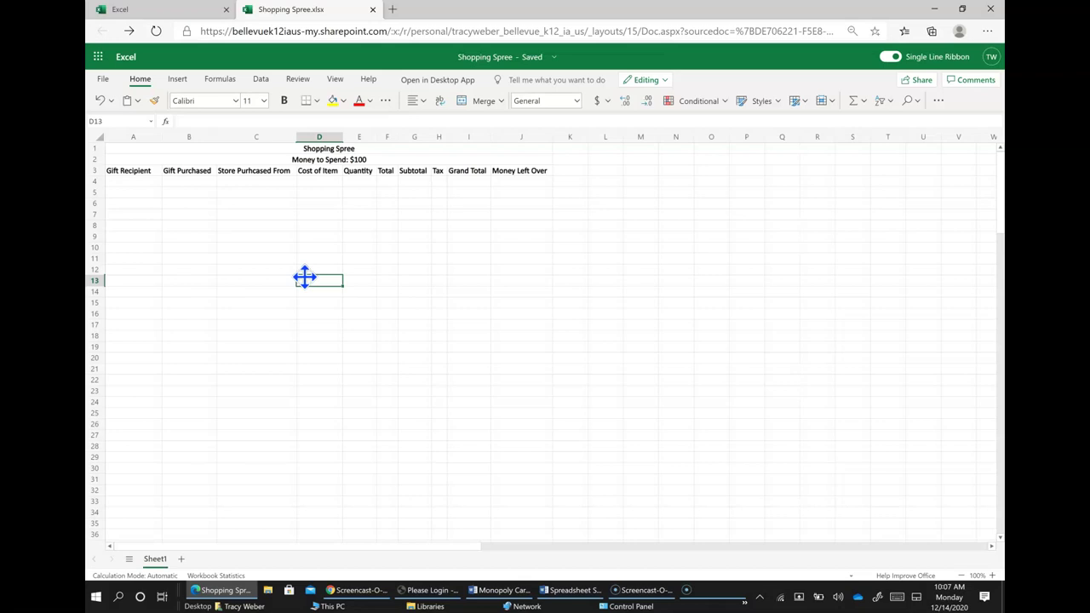
click(141, 181)
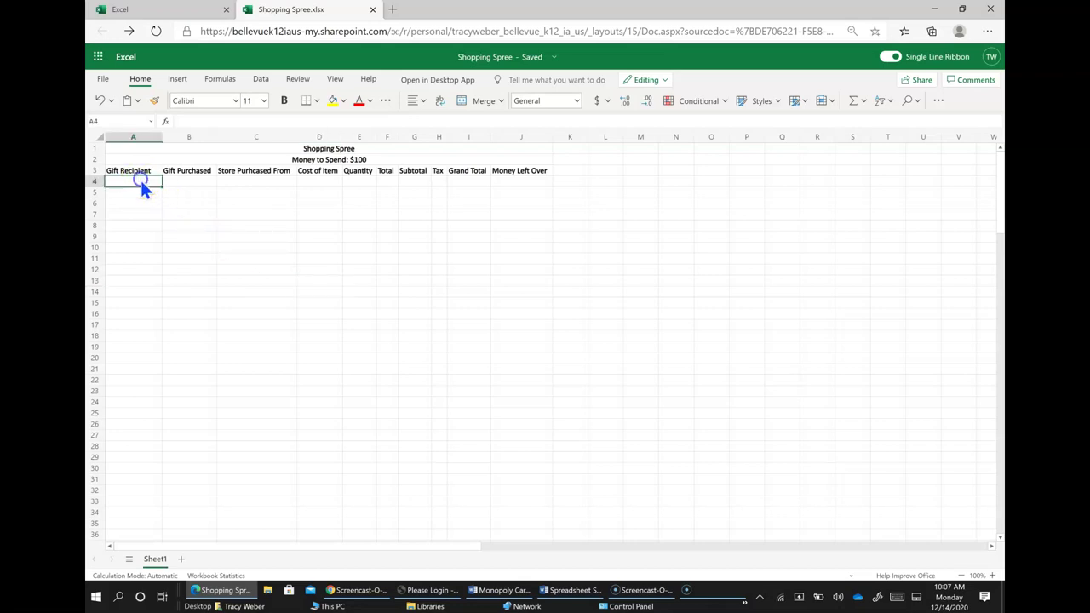
click(200, 182)
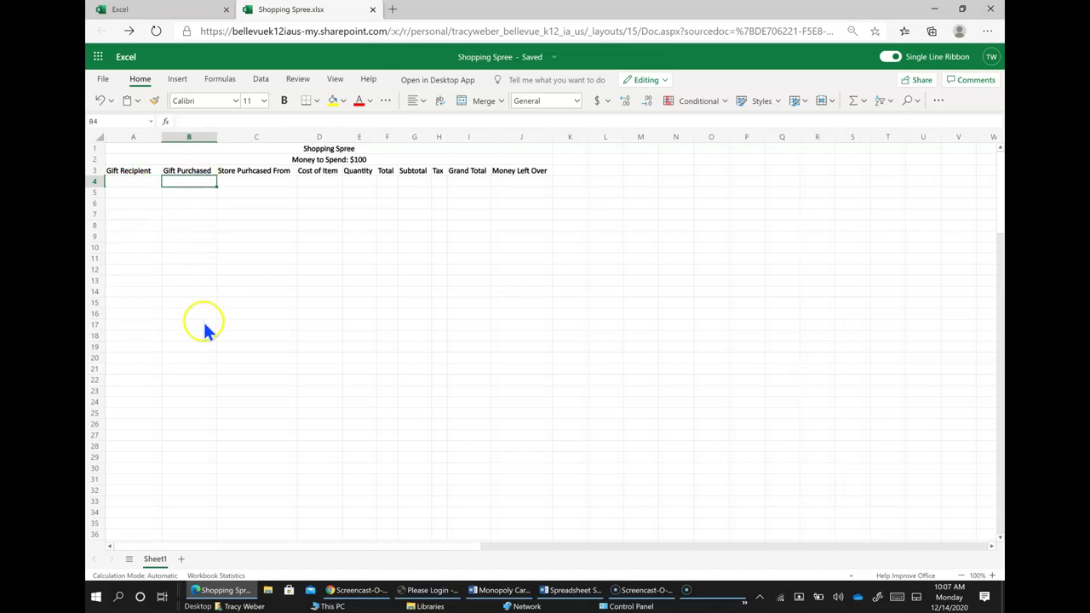
click(269, 184)
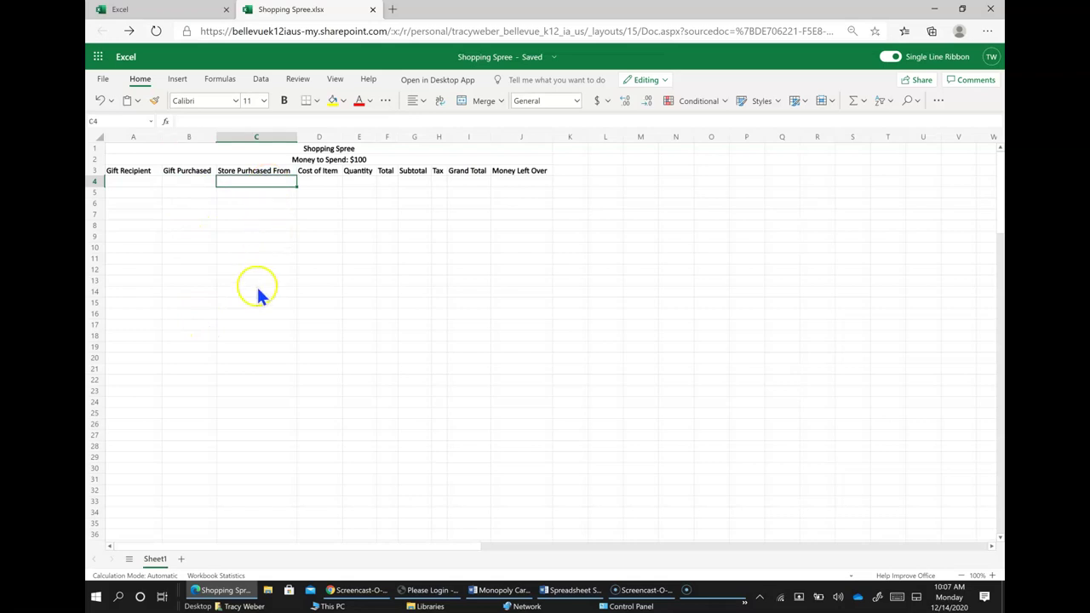
click(140, 181)
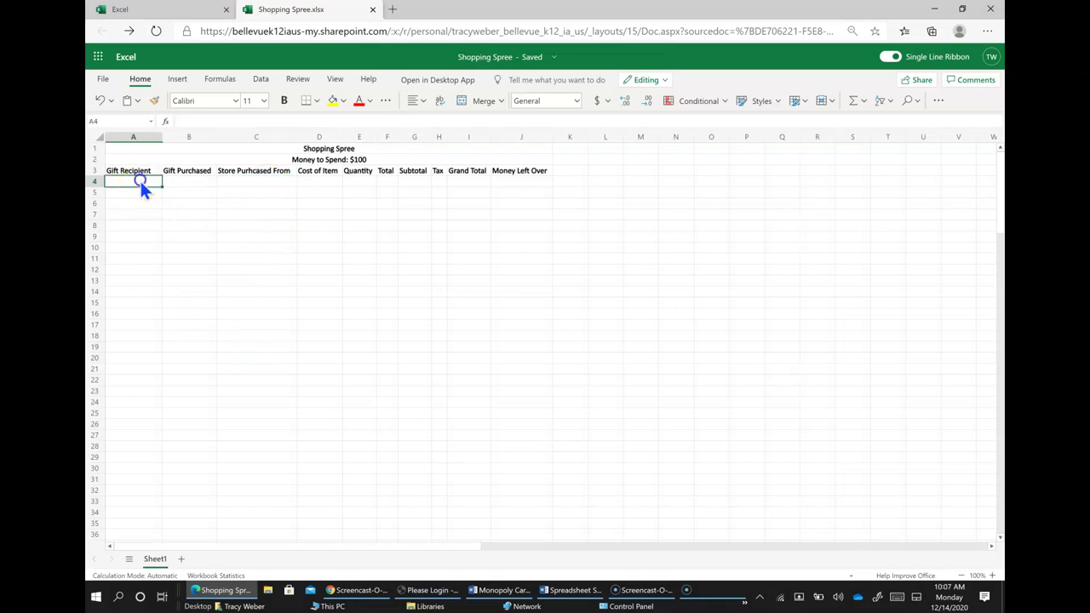
text(Dad)
key(Tab)
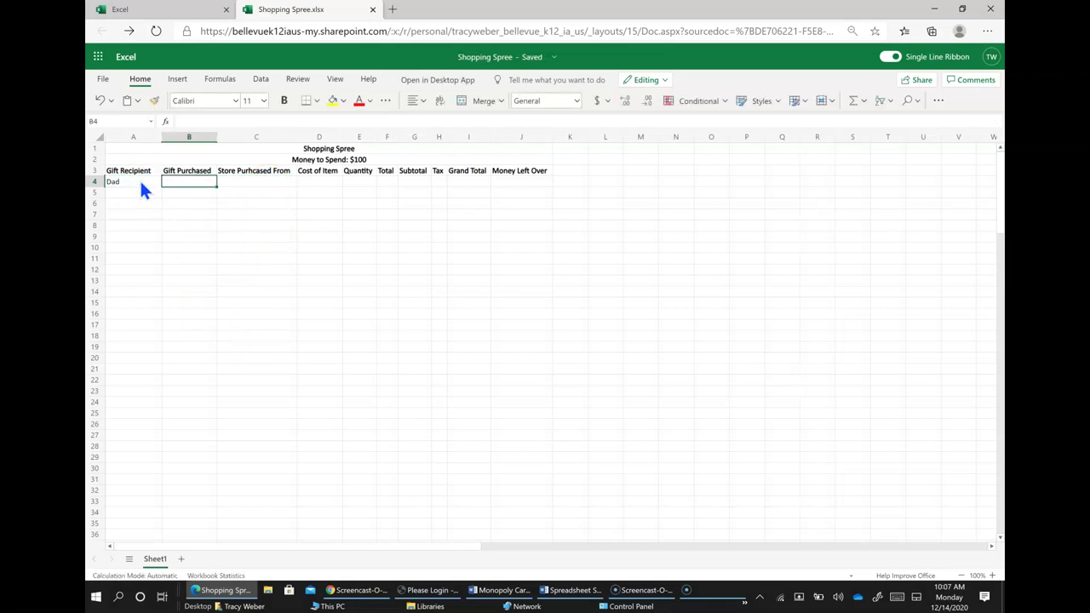
text(Shirt)
key(Tab)
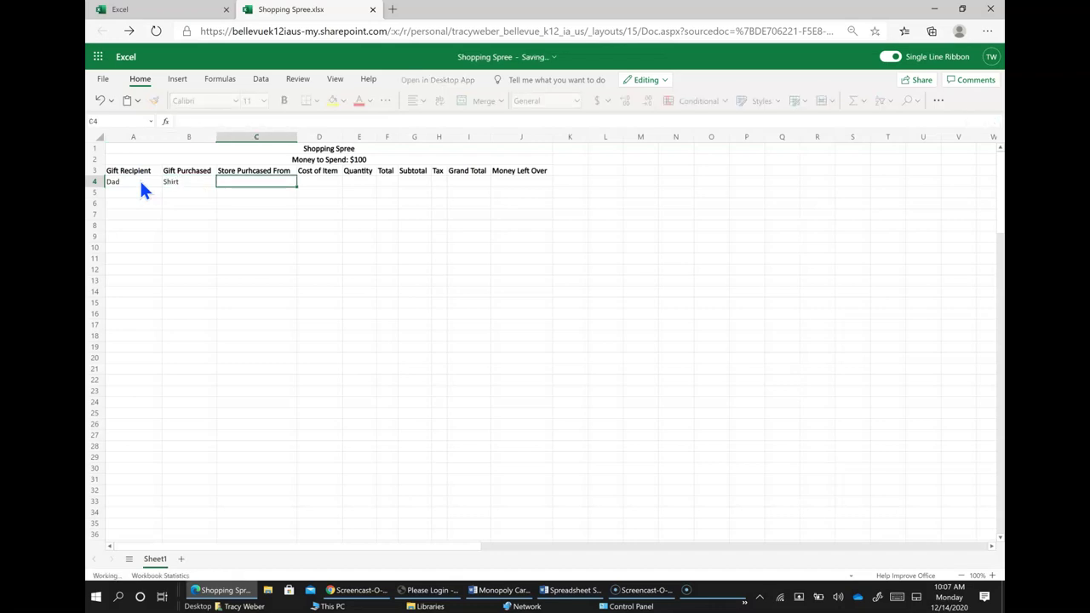
text(www)
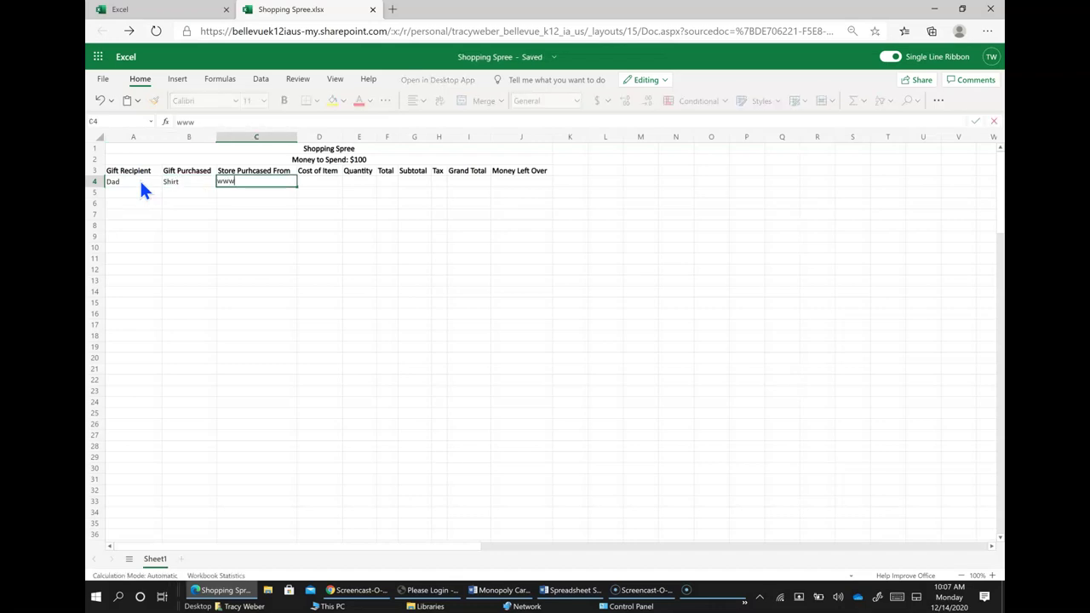
text(.walmart.com)
key(Tab)
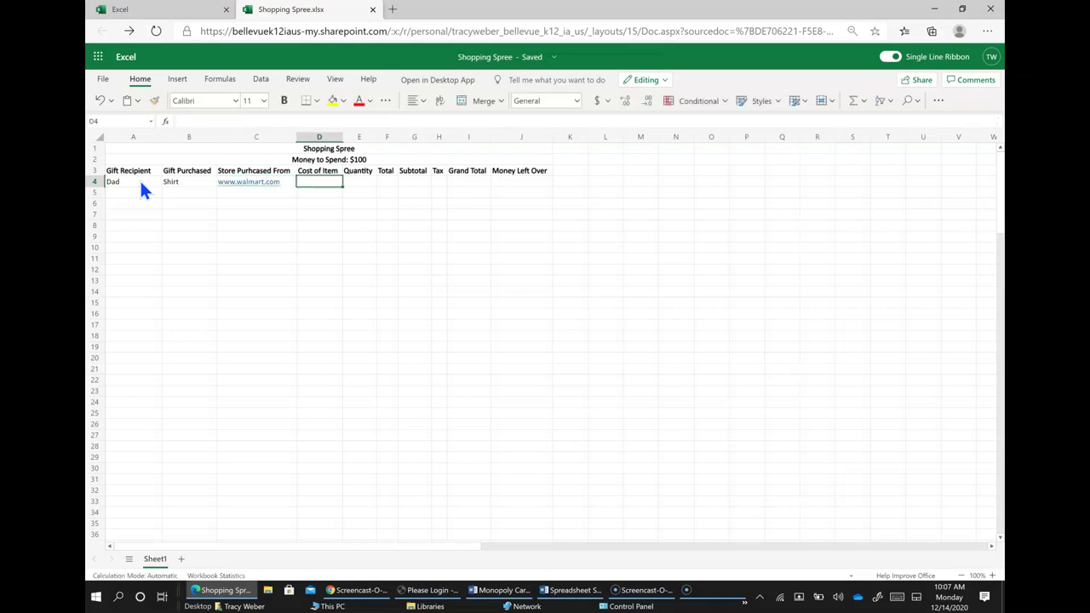
Enter a cost of 20 in D4 and quantity 1 in E4
click(313, 265)
click(325, 183)
text(20)
key(ctrl+Return)
key(Tab)
text(1)
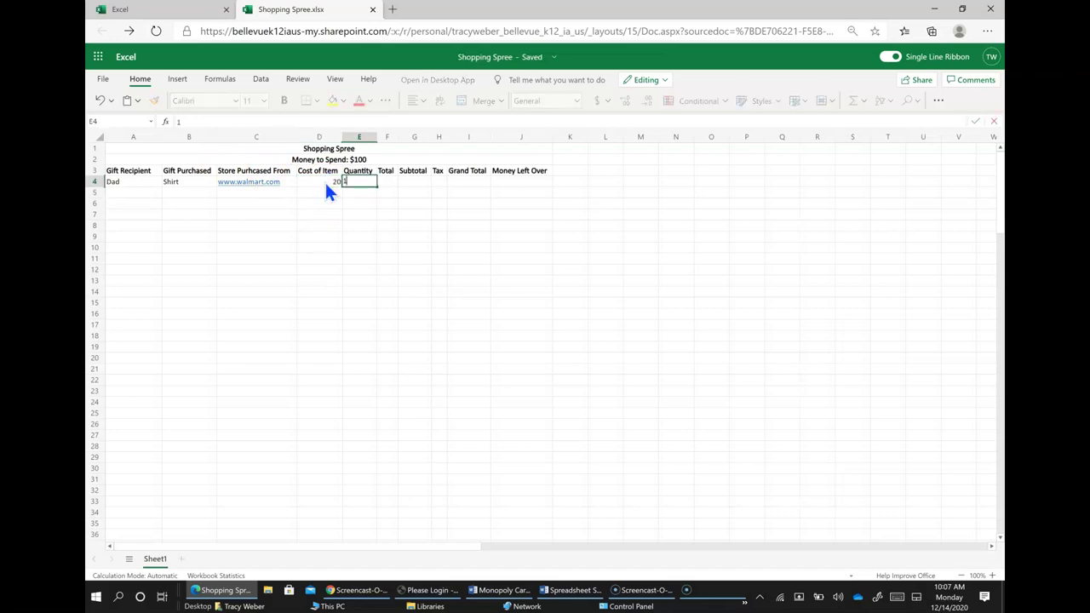
key(Tab)
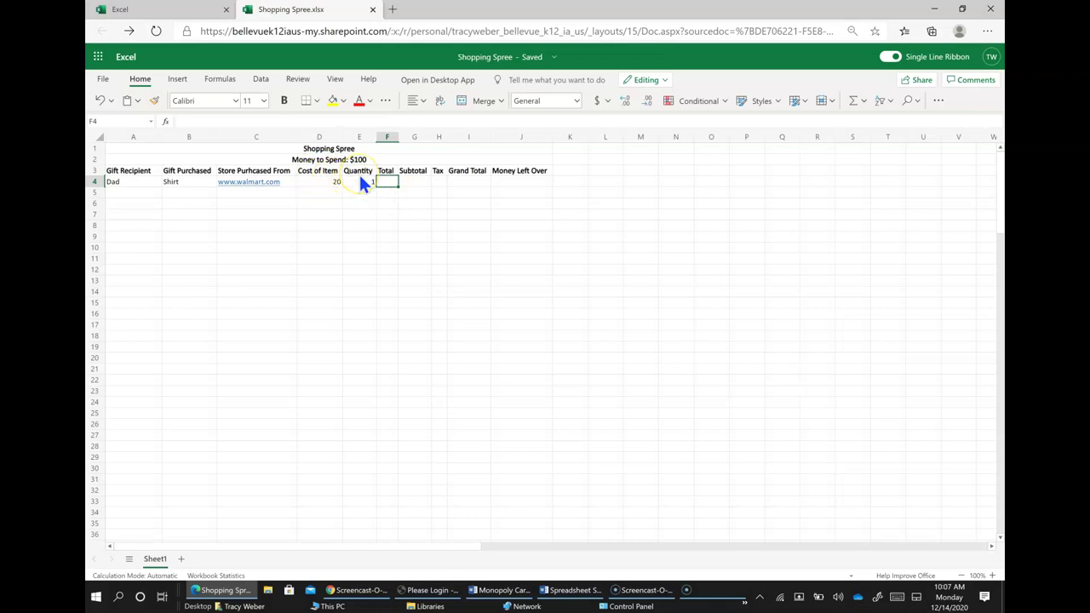
Enter the formula =E4*D4 in F4 so the Total shows 20
click(386, 187)
text(=)
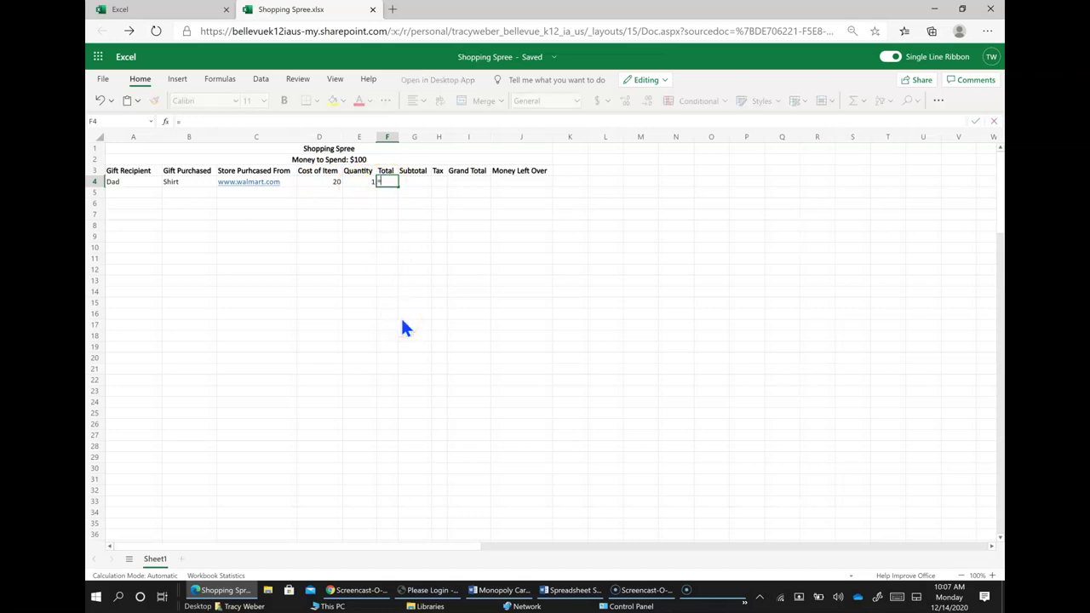
click(359, 189)
click(359, 184)
text(*)
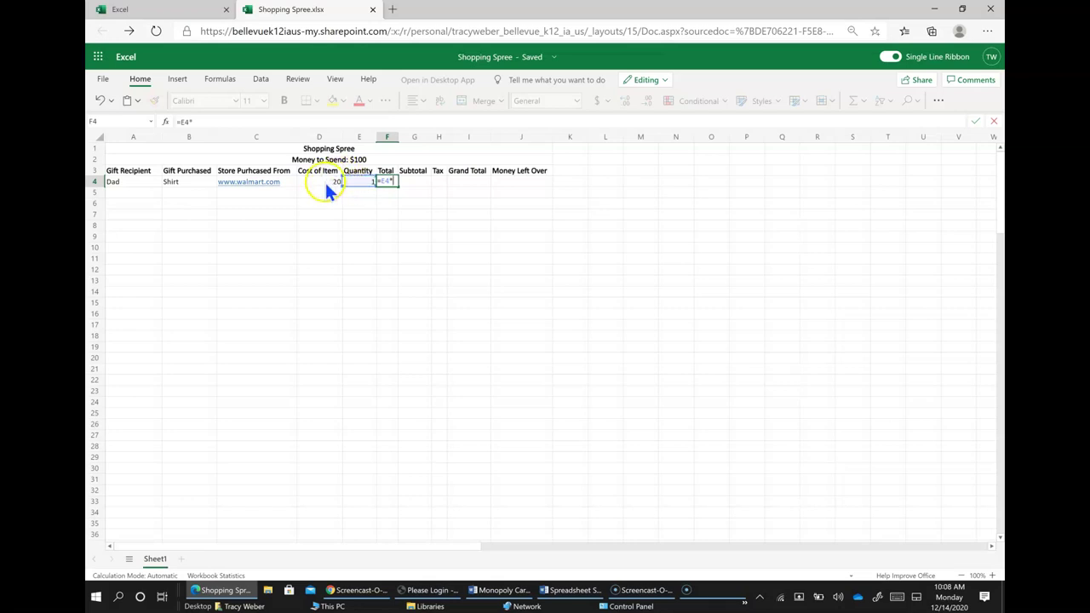
click(325, 182)
key(Return)
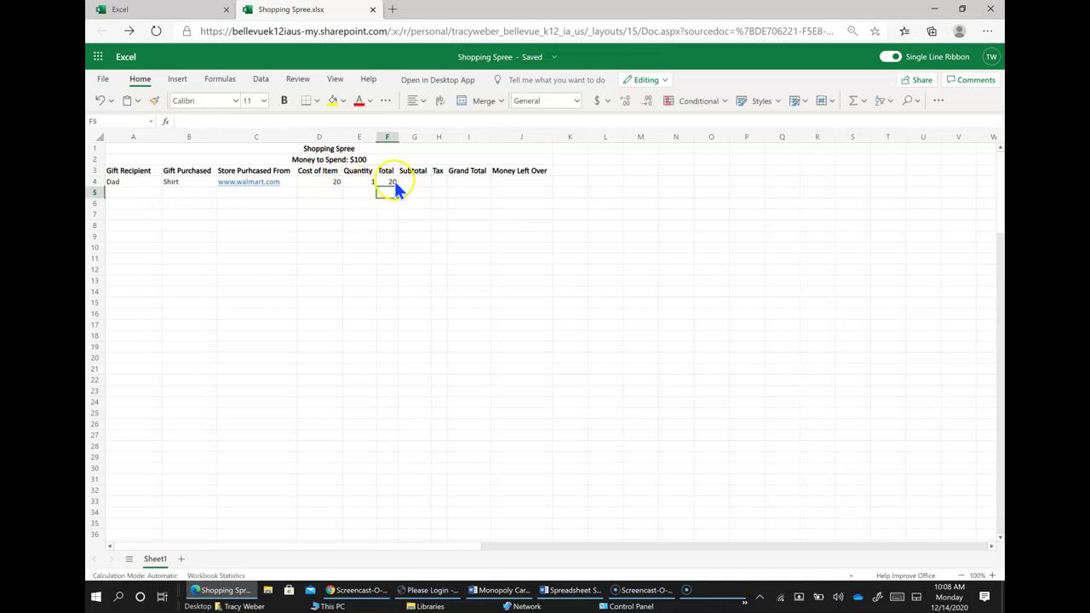
Fill the F4 Total formula down through F28
click(391, 183)
click(389, 184)
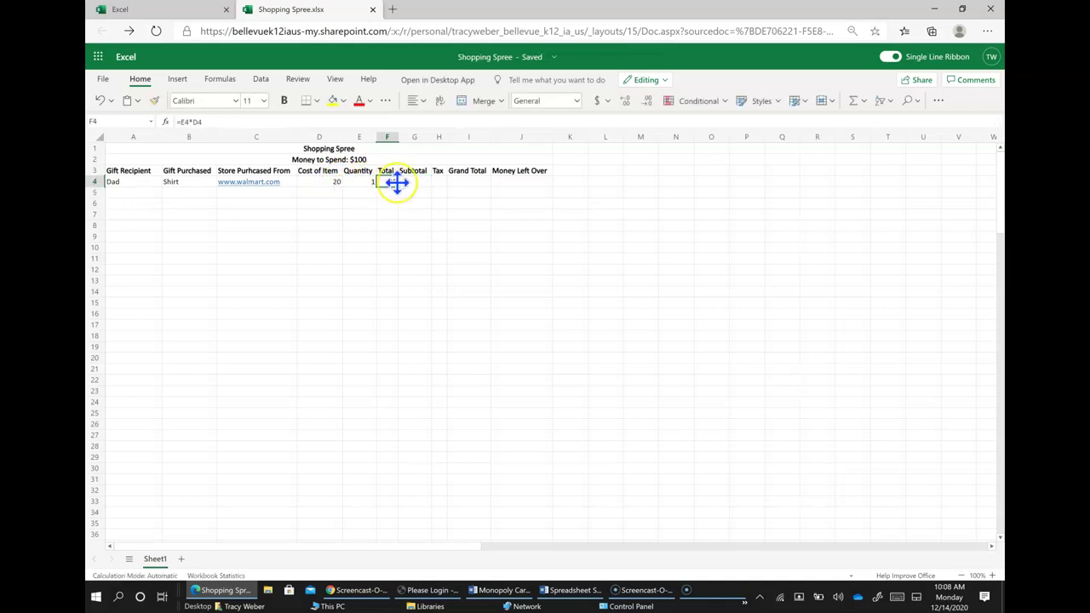
click(196, 123)
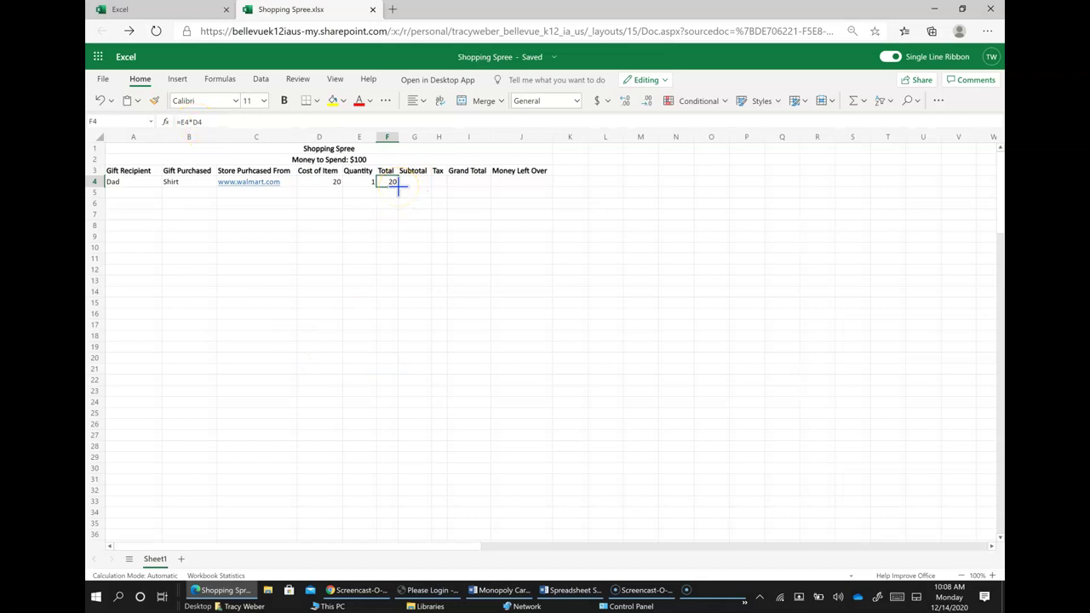
drag(398, 189, 401, 449)
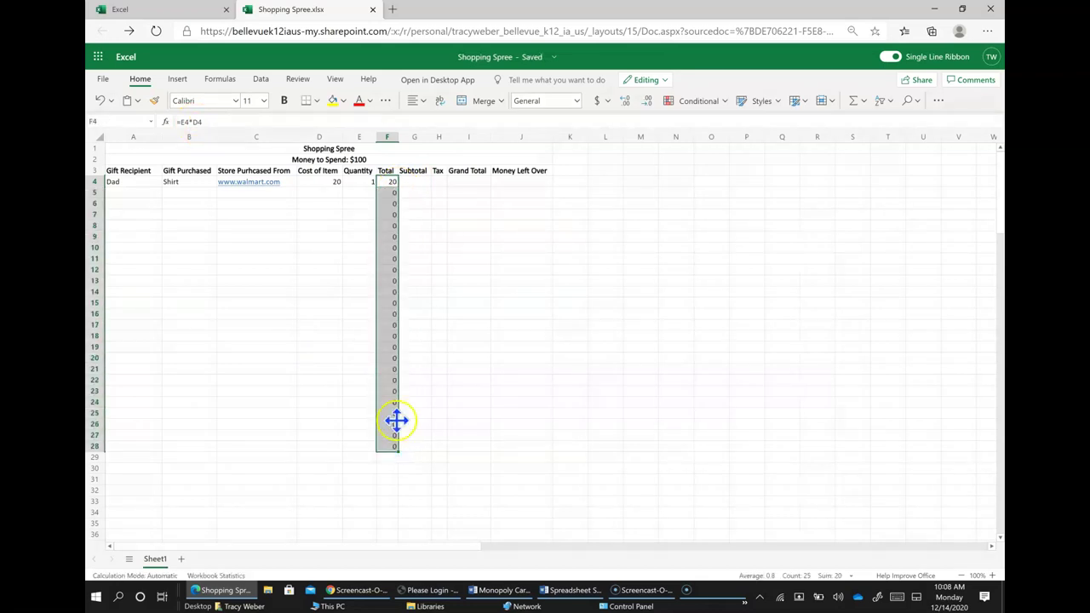
click(418, 182)
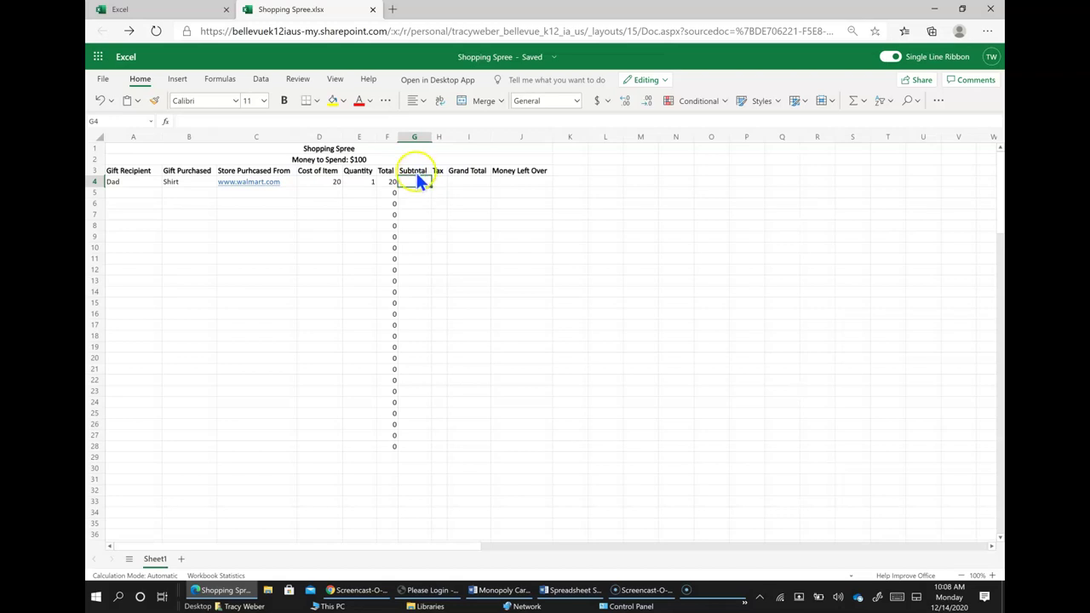
Delete the Subtotal column G so Tax moves into column G beside Total
click(416, 179)
click(417, 140)
right_click(417, 146)
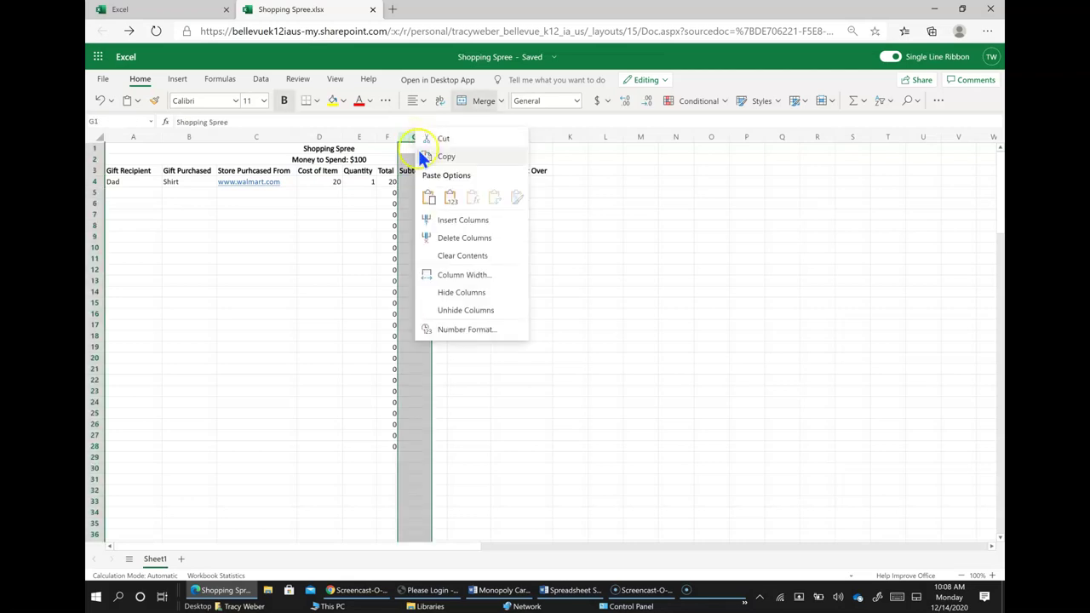
click(441, 238)
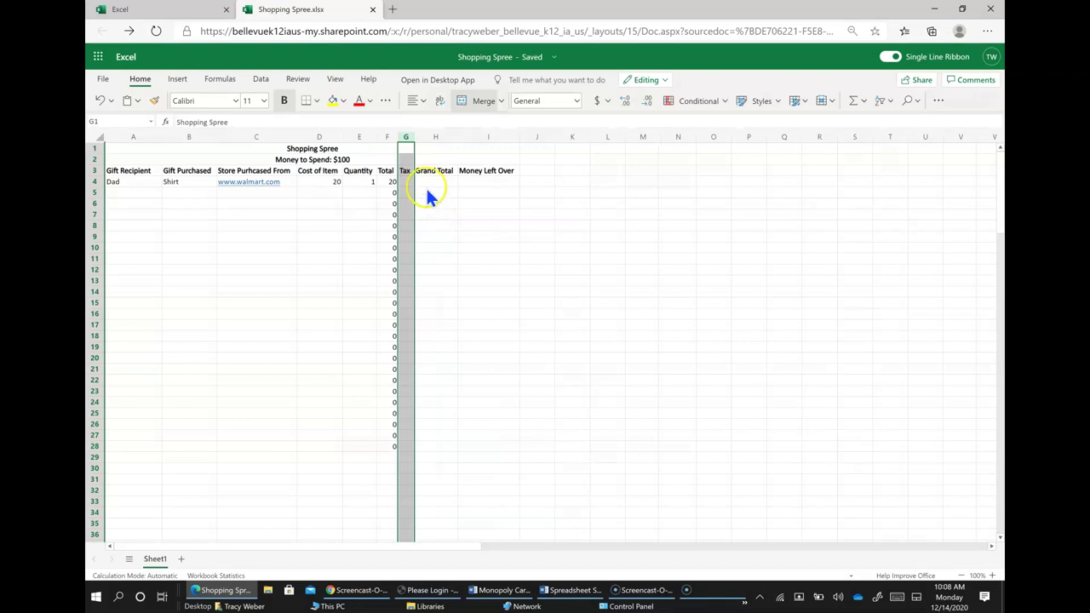
click(406, 182)
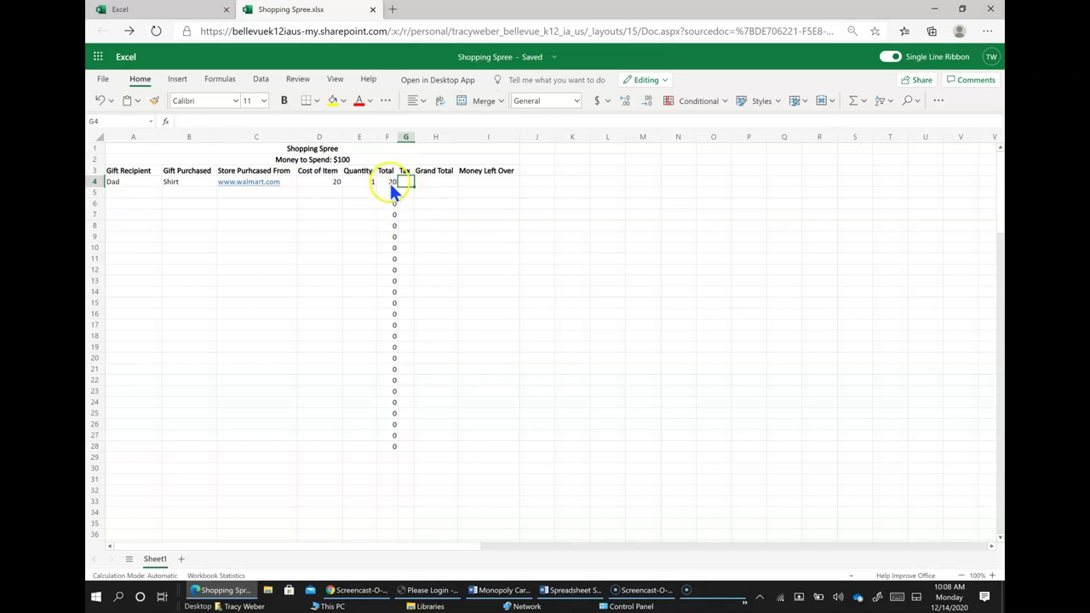
Change the F3 header to 'Subtotal Total' and autofit column F to fit it
click(386, 172)
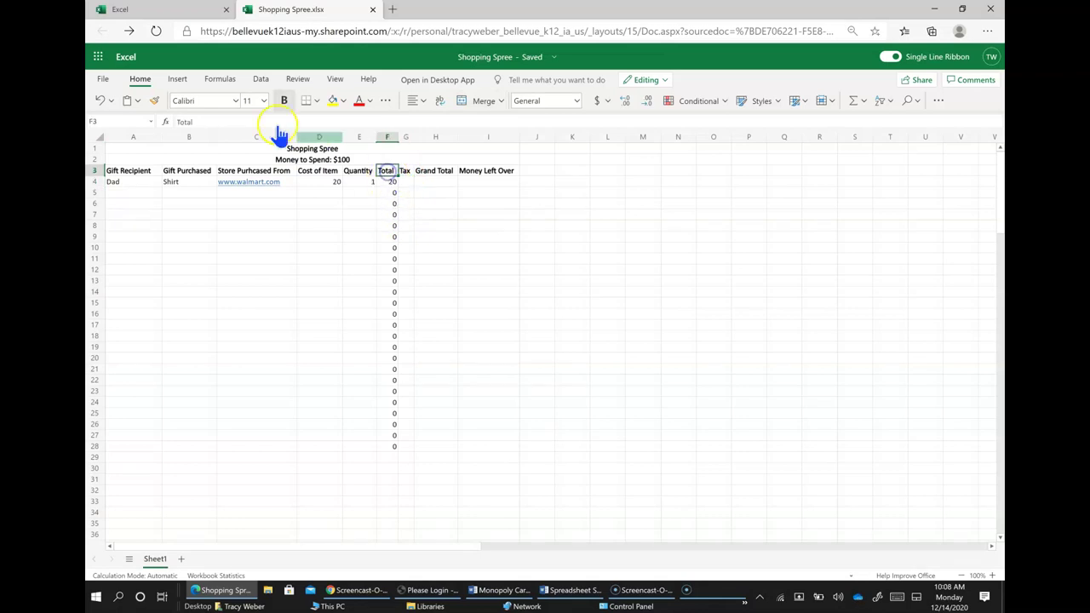
click(177, 122)
text($ubtotal)
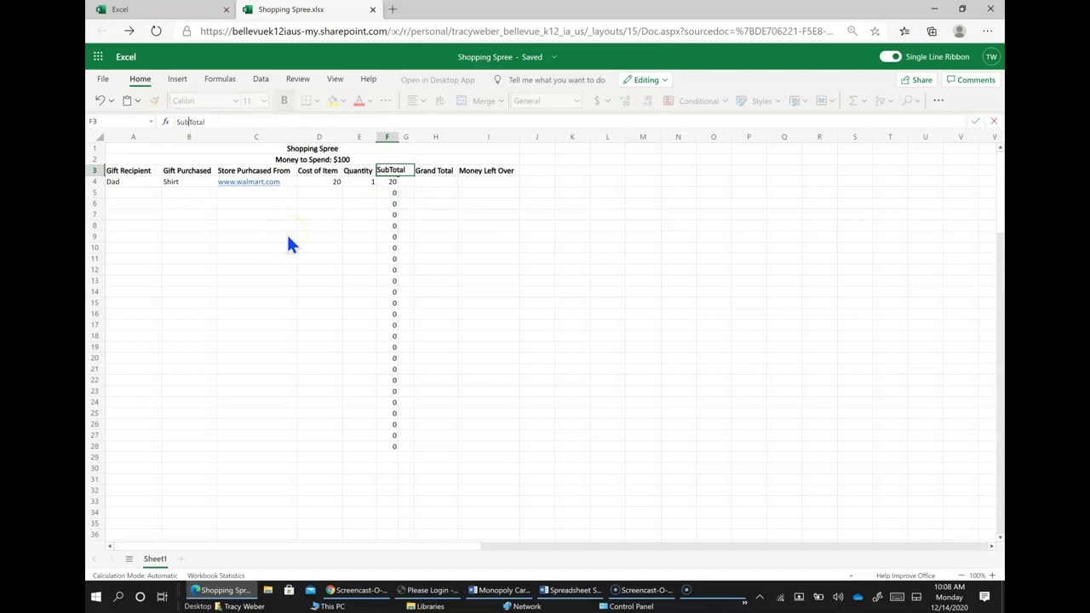
key(Return)
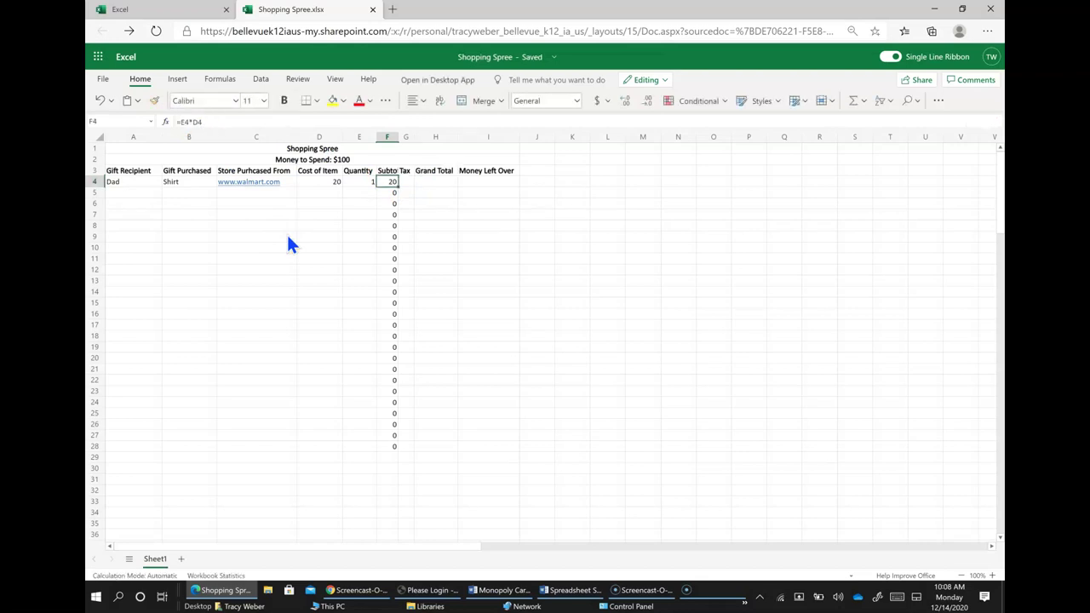
double_click(398, 141)
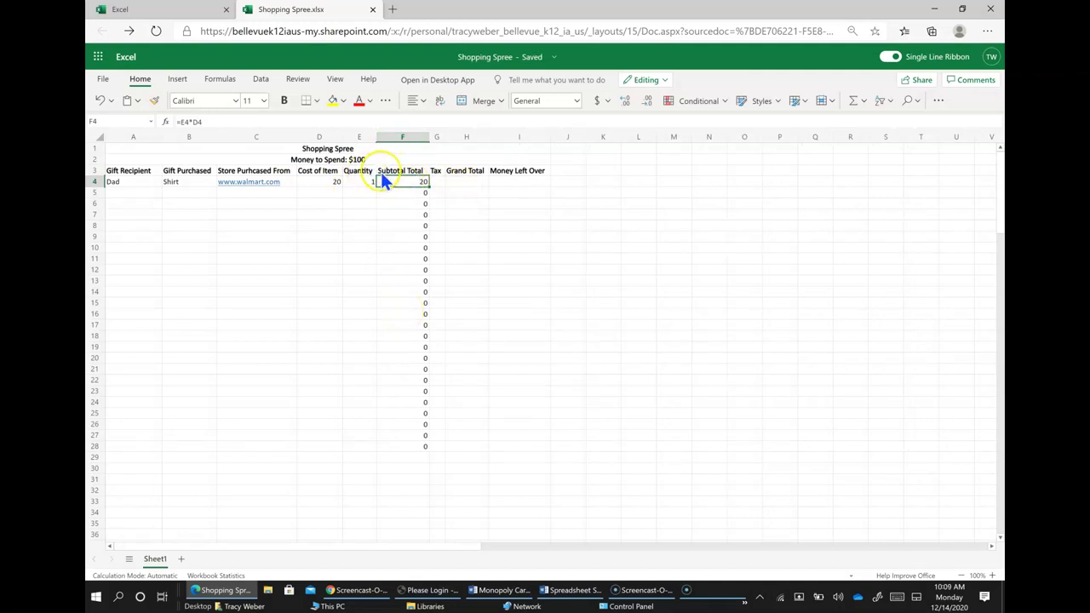
Relabel the G3 header as 'Tax 7%' and autofit column G
click(437, 182)
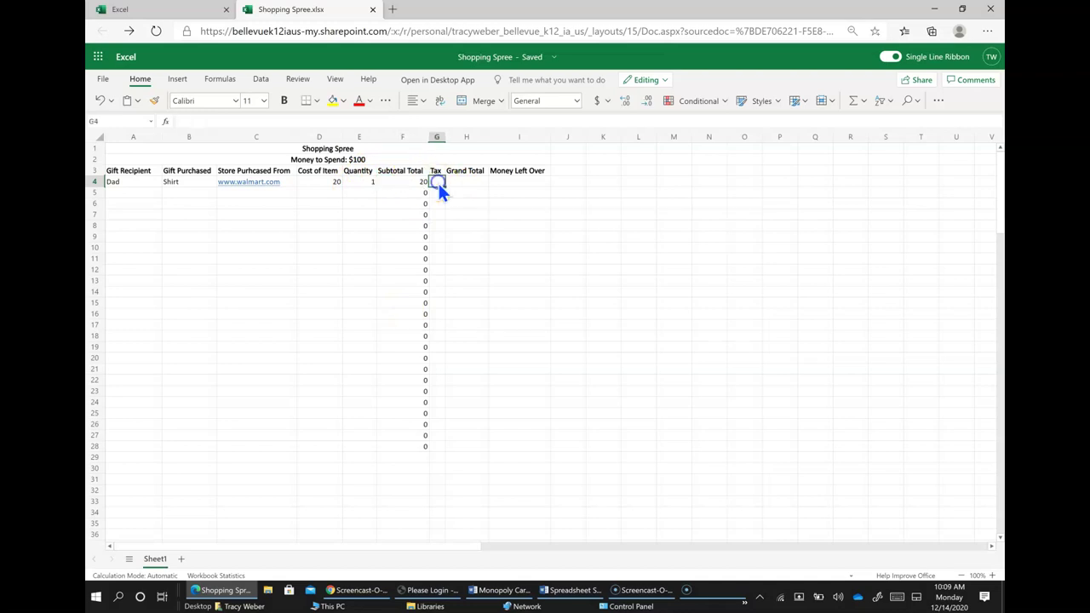
click(435, 179)
click(441, 180)
click(227, 122)
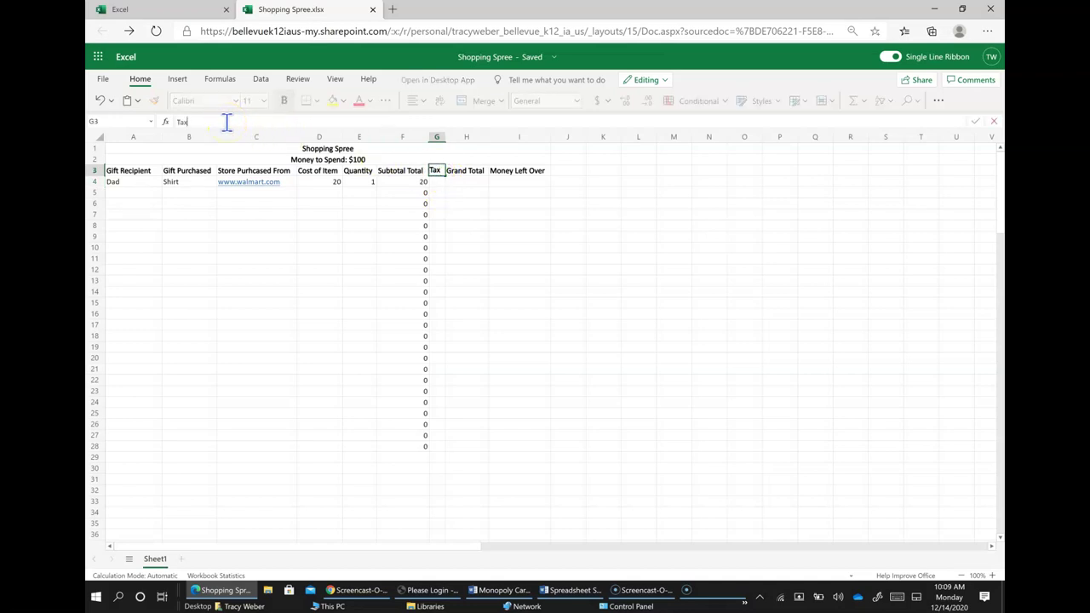
text(7%)
key(Return)
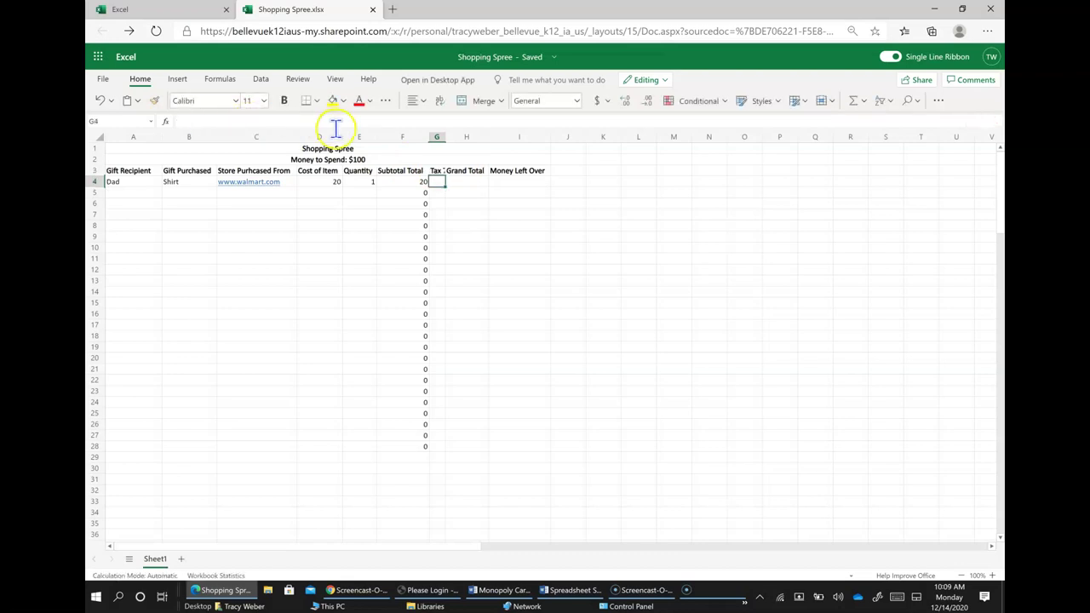
double_click(445, 138)
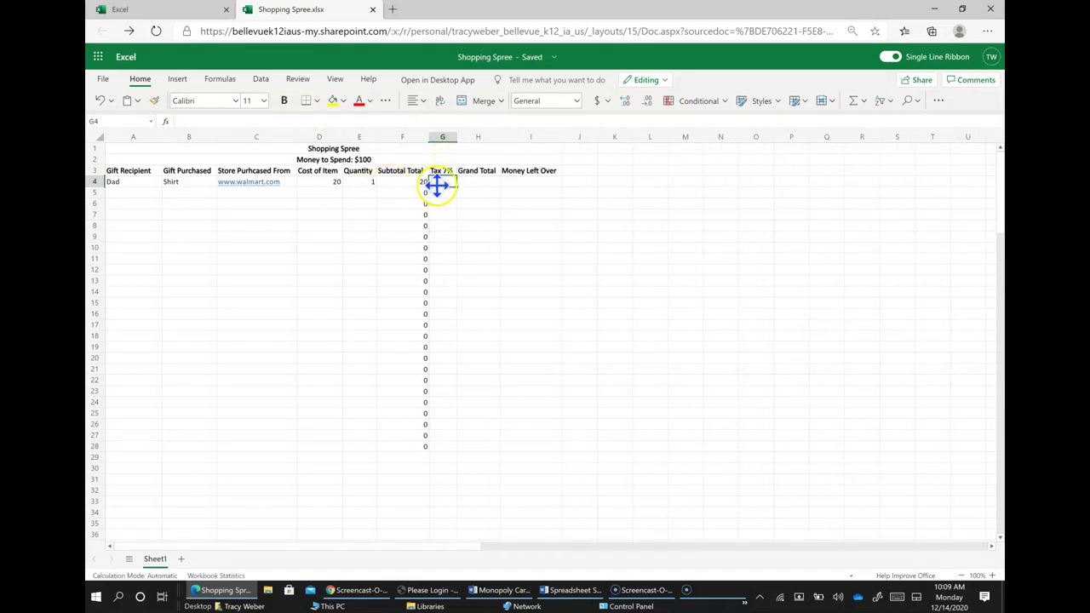
Enter =F4*.07 in G4 to get 1.4, then fill it down to G28
text(=)
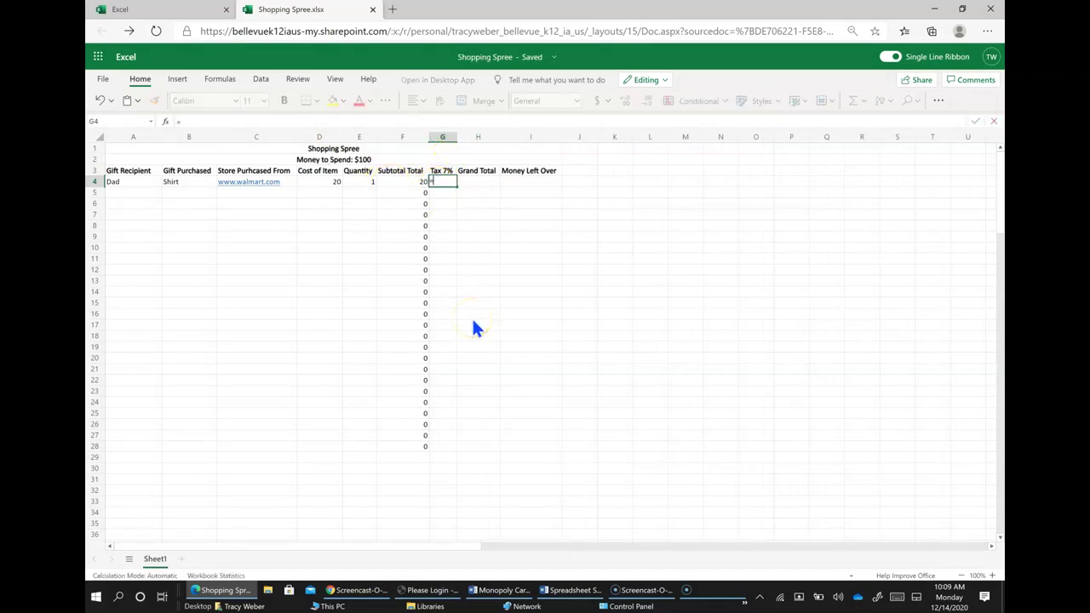
click(406, 183)
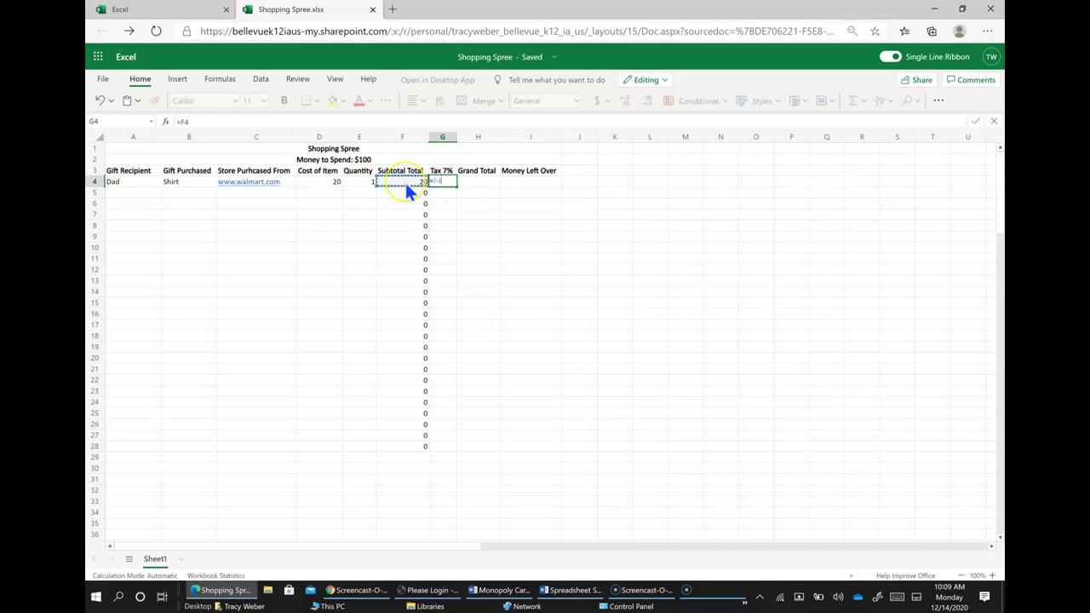
text(*1.)
key(BackSpace)
key(BackSpace)
text(.07)
key(Return)
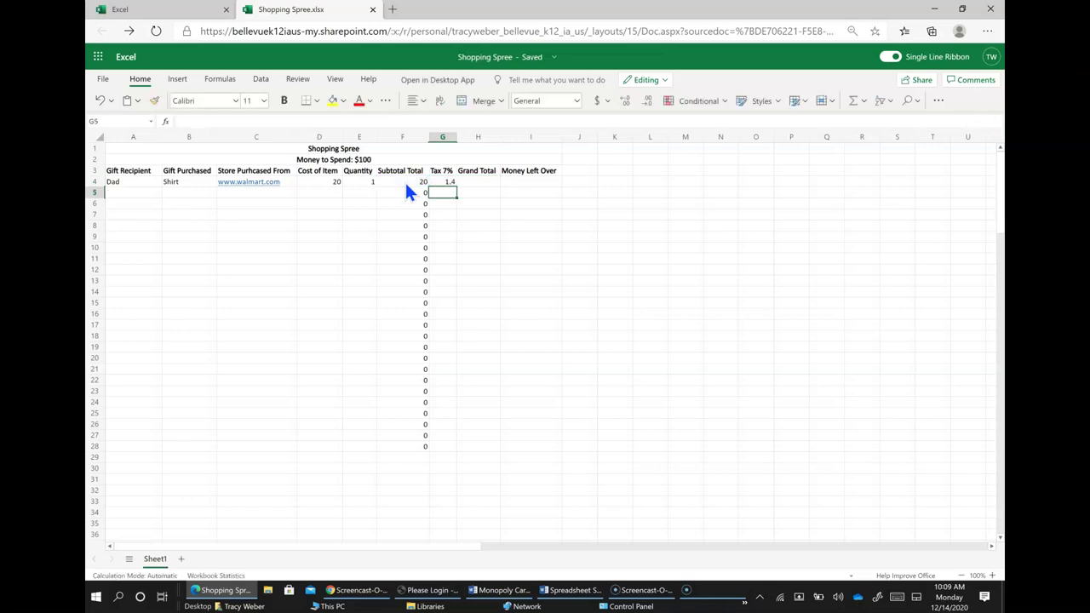
click(445, 180)
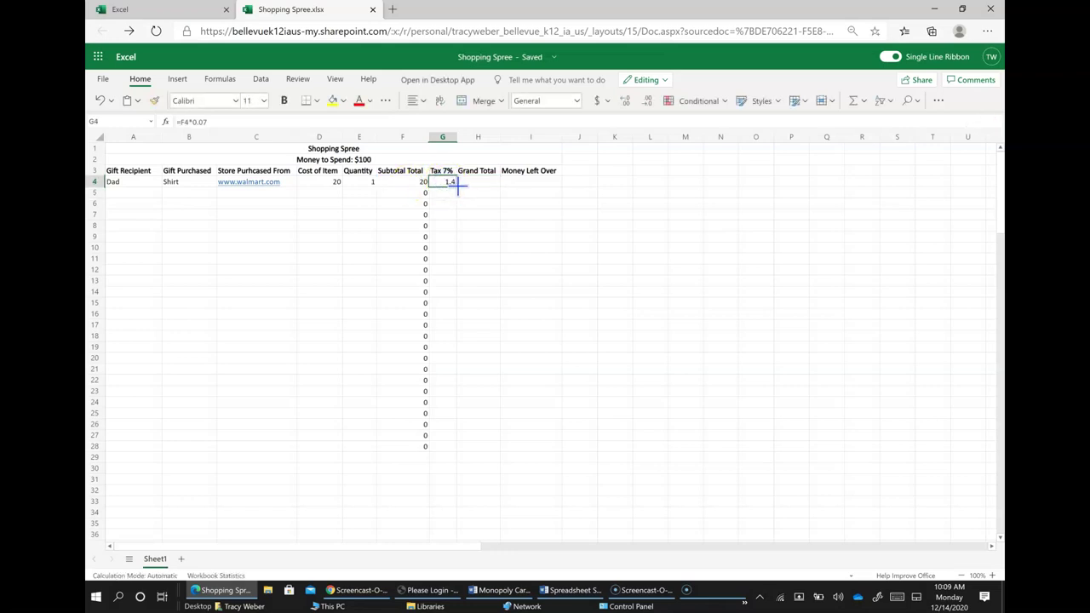
drag(456, 187, 437, 457)
Enter =F4+G4 in H4 to get 21.4, then fill it down to H28
click(488, 184)
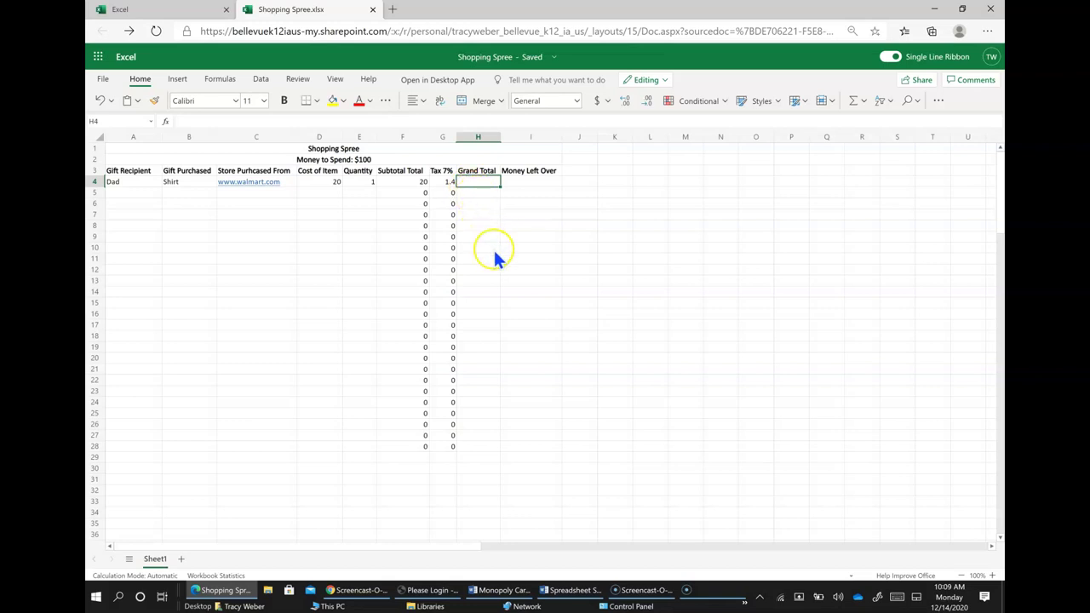
text(=F4)
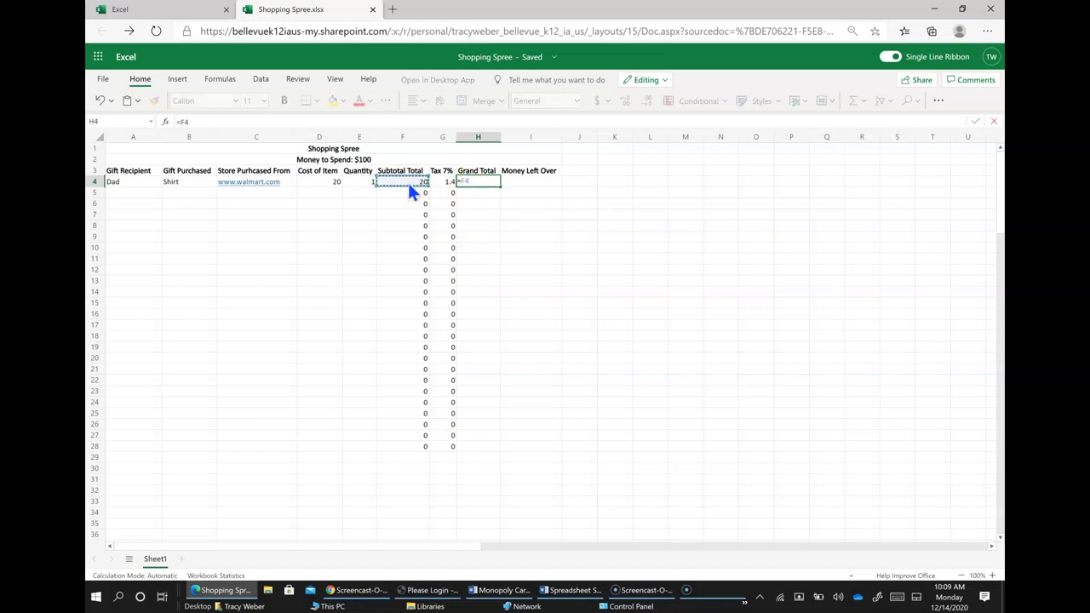
text(+)
key(Return)
click(488, 184)
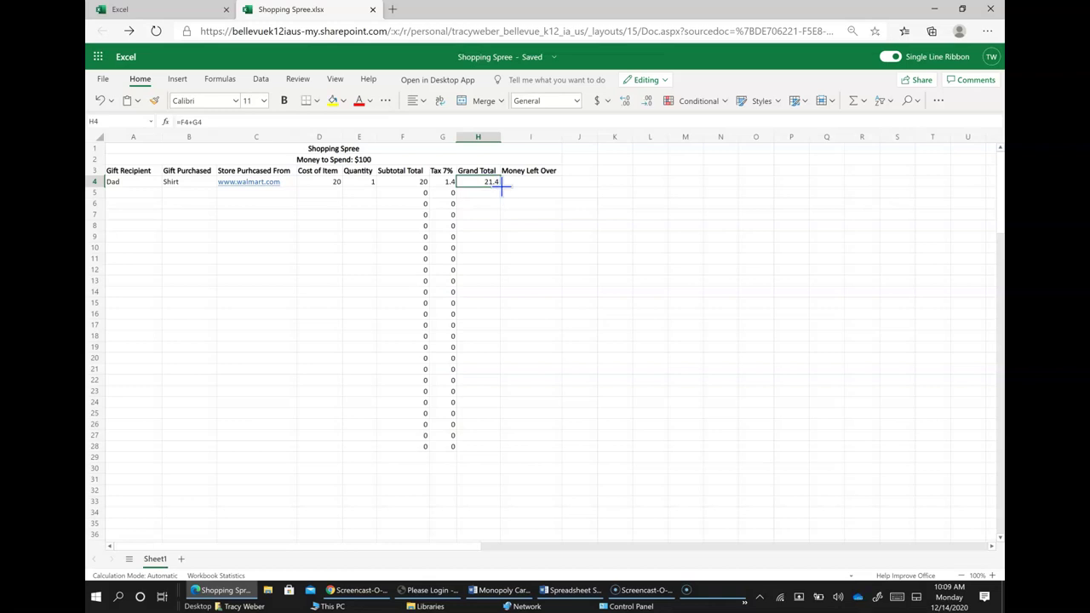
drag(500, 184, 484, 448)
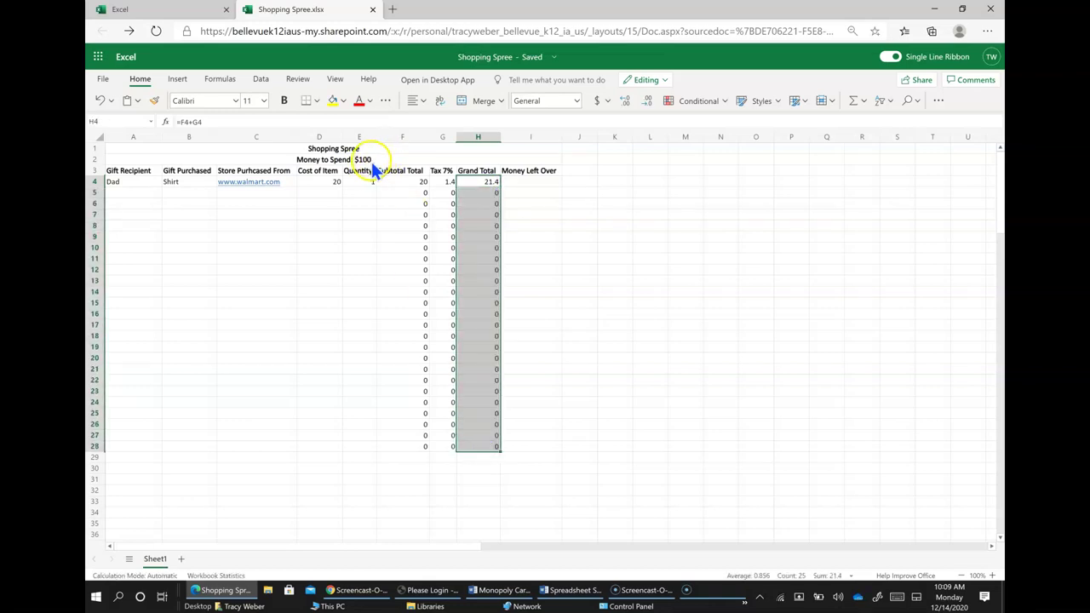
Enter the $100 budget in cell J3
click(526, 183)
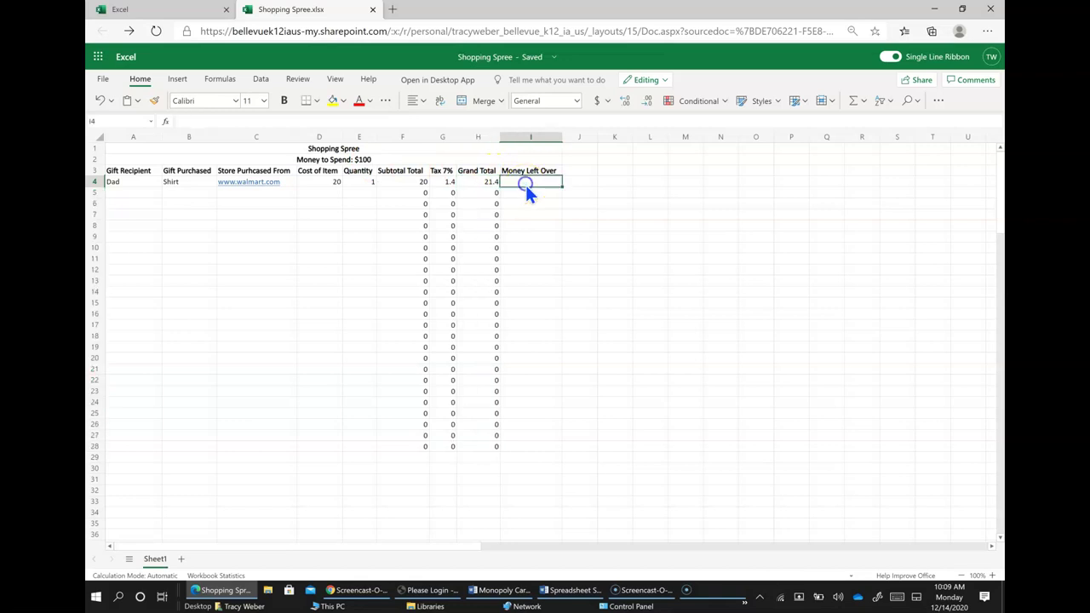
click(581, 171)
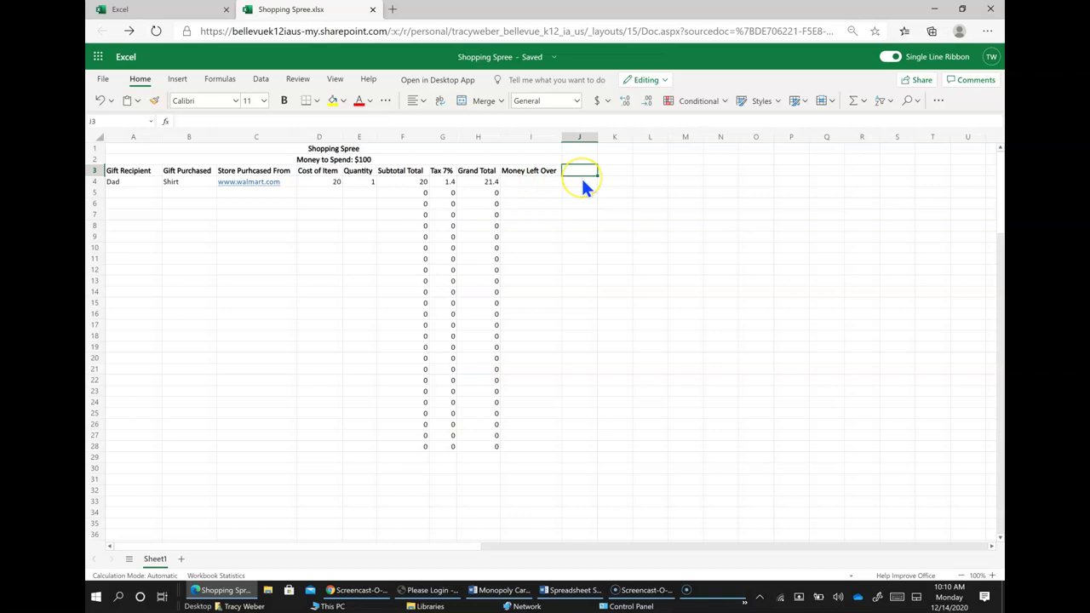
text($100)
key(Return)
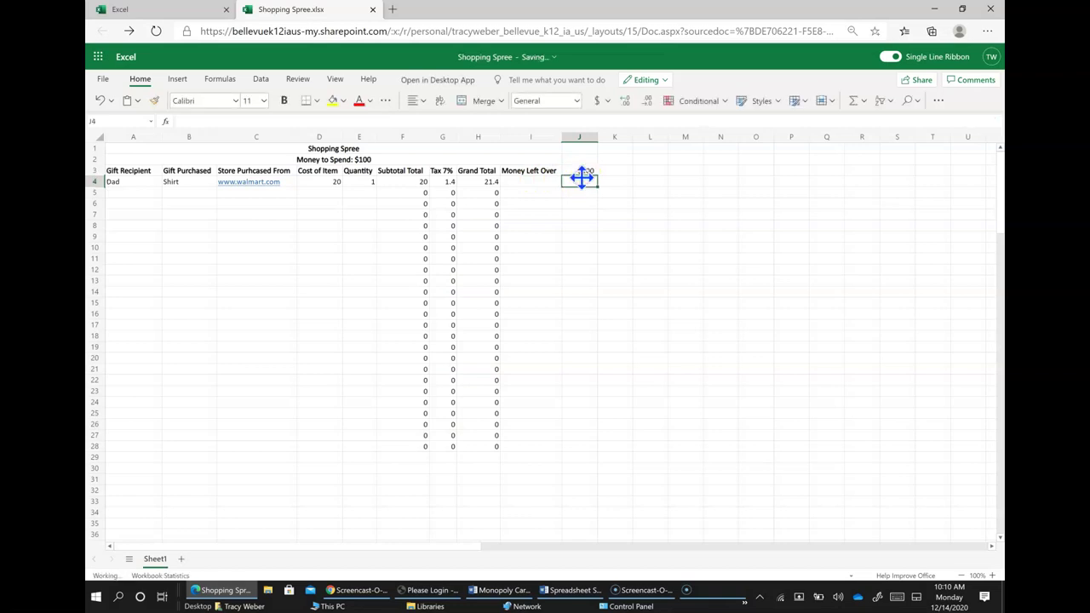
Enter =J3-H4 in I4 to show $79, then fill it down to I28
click(532, 183)
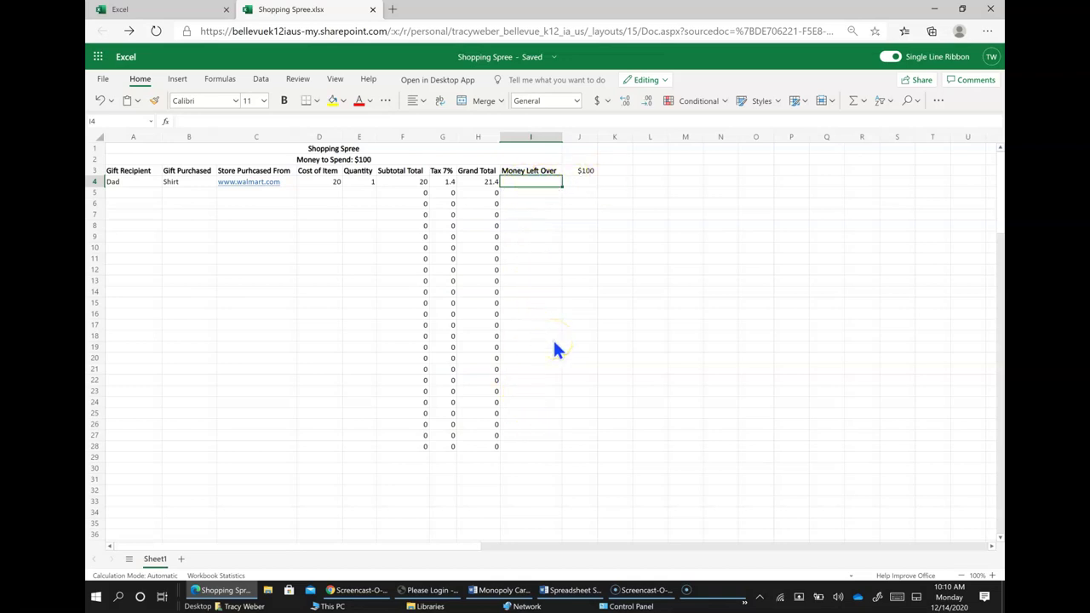
text(=)
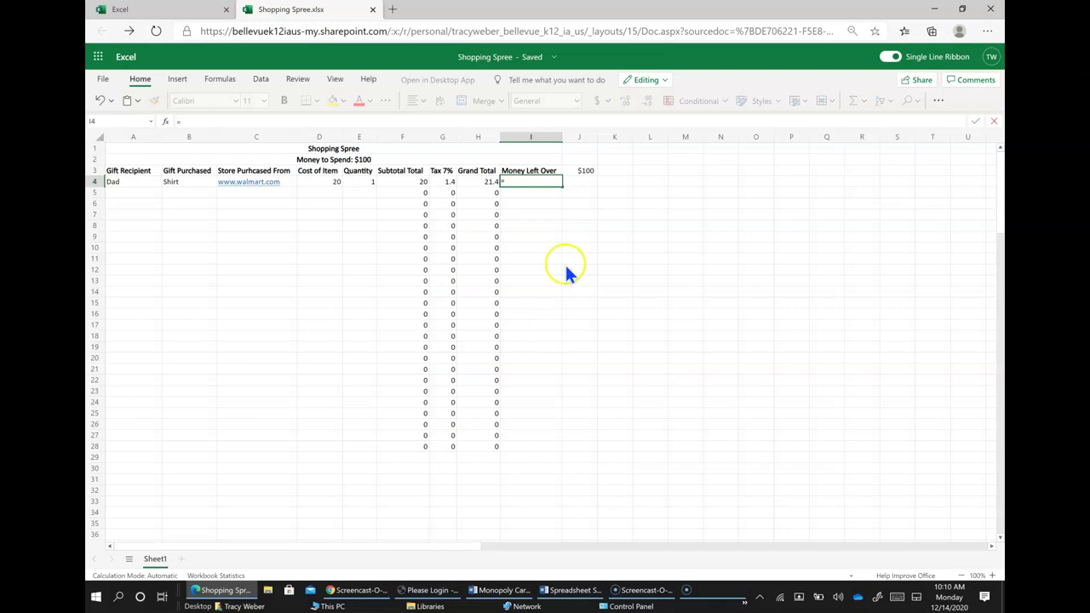
click(587, 175)
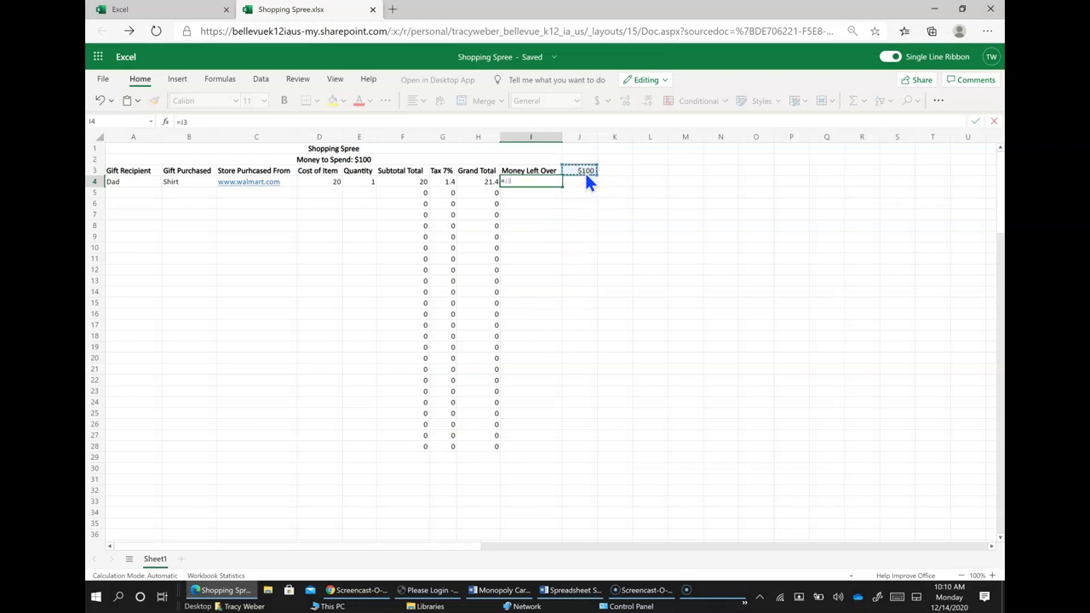
click(476, 184)
key(Return)
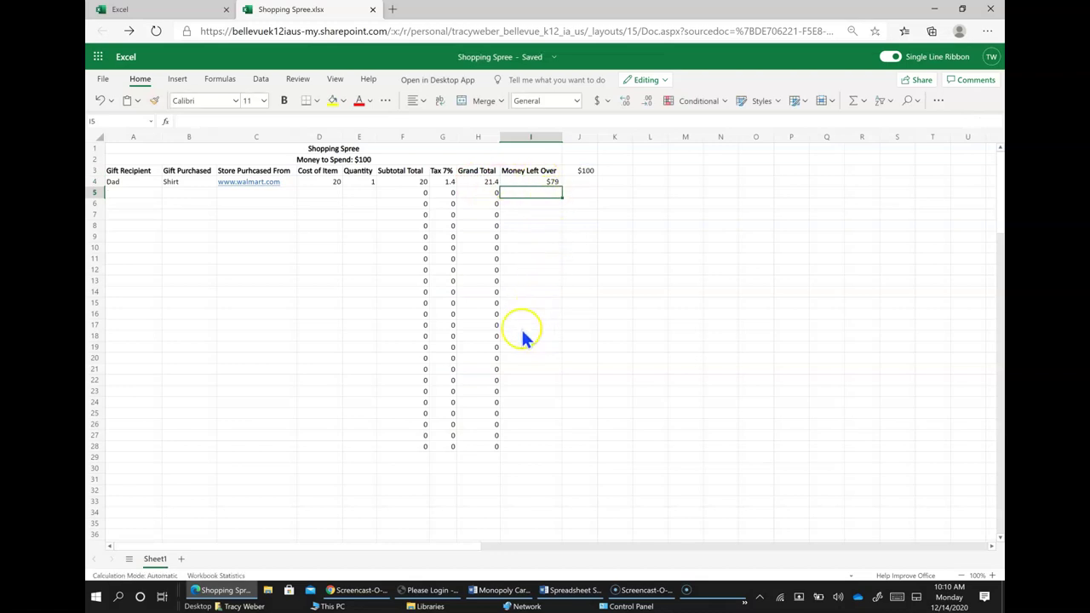
click(554, 183)
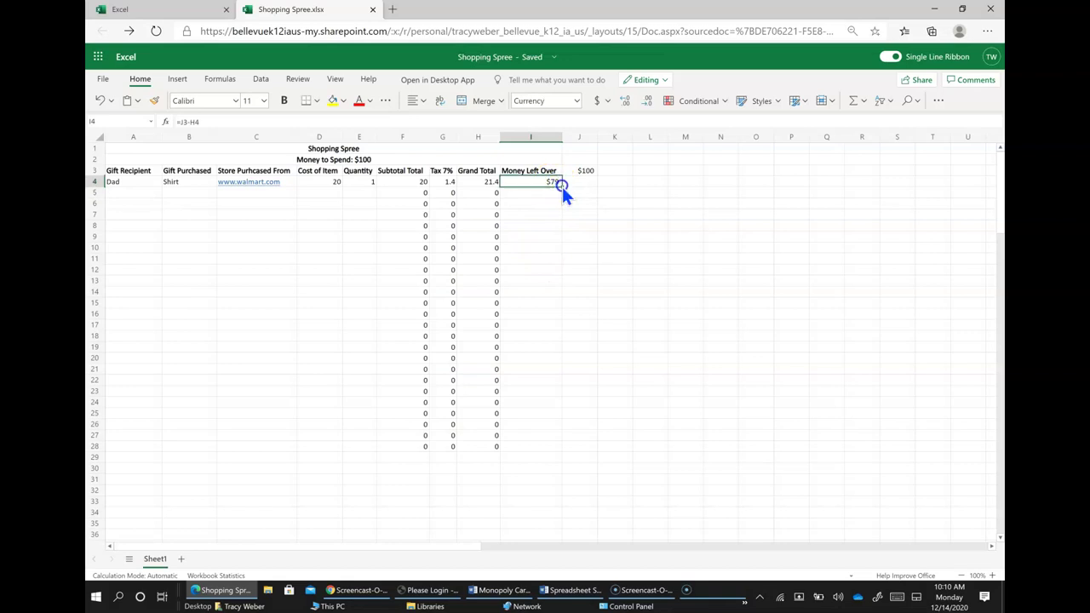
drag(563, 188, 549, 446)
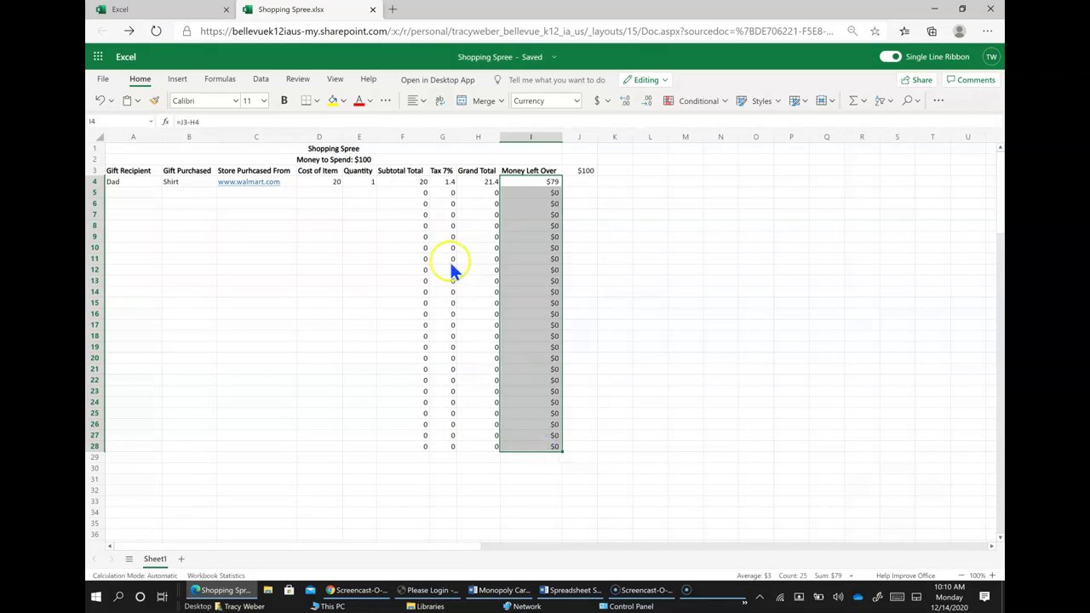
drag(314, 186, 324, 445)
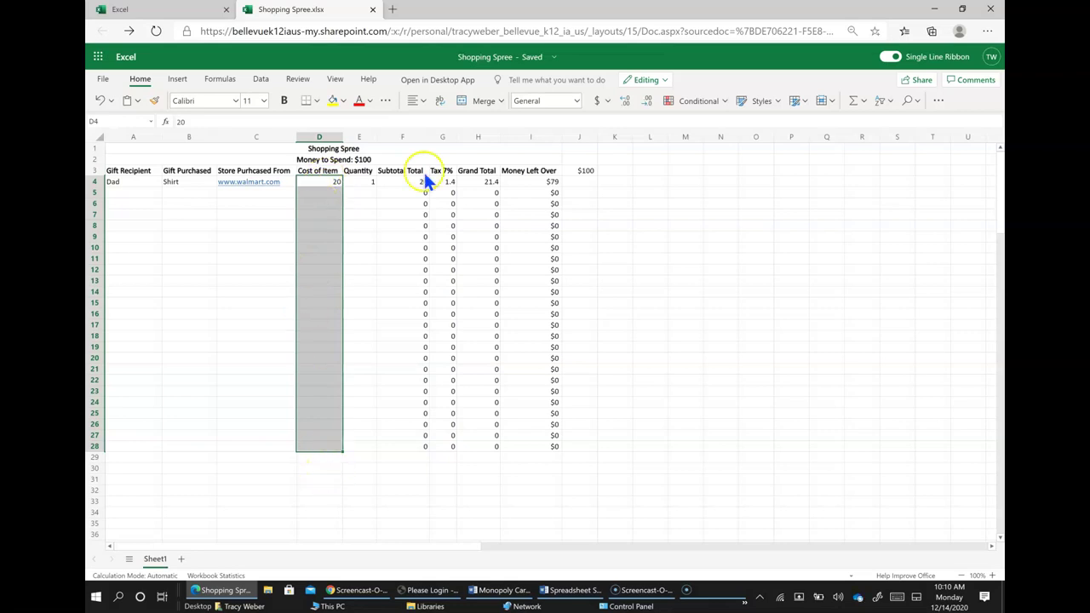
Apply $ English (United States) accounting format to D4:D28 and F4:I28
click(607, 102)
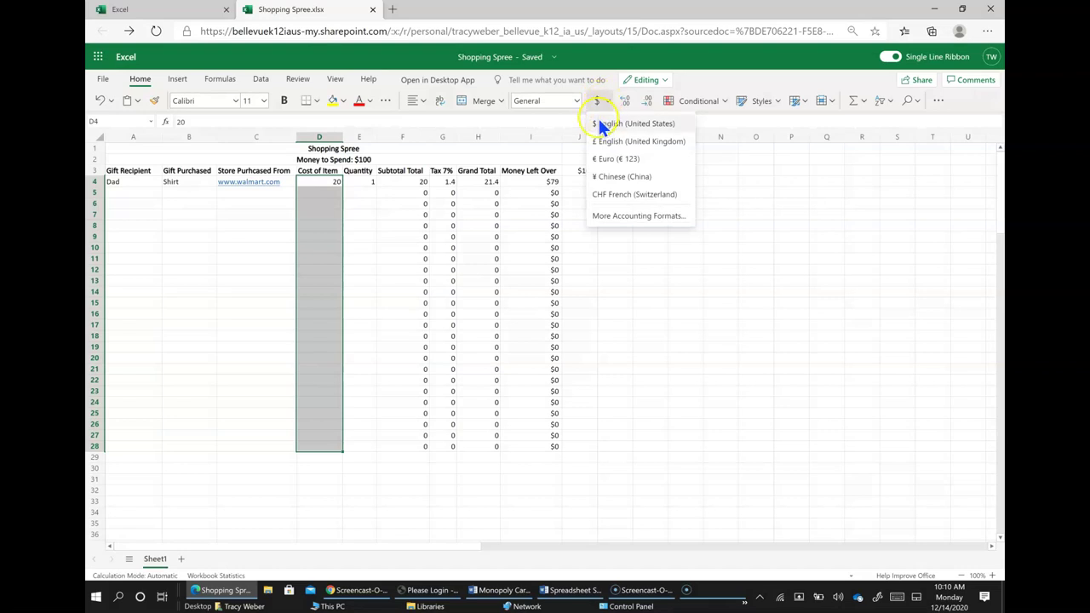
click(599, 124)
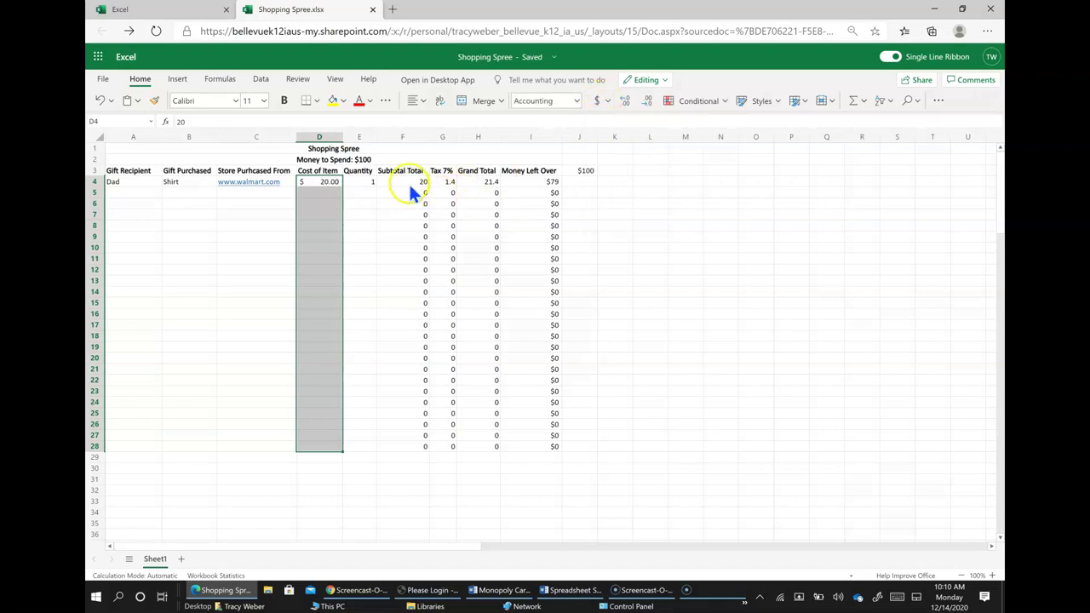
drag(404, 183, 540, 443)
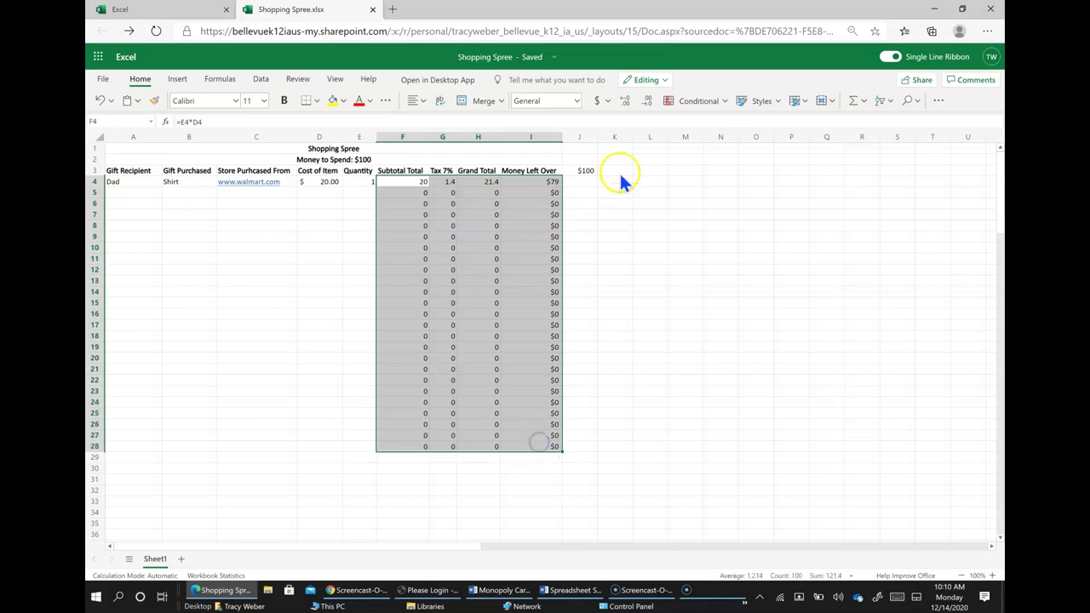
click(598, 101)
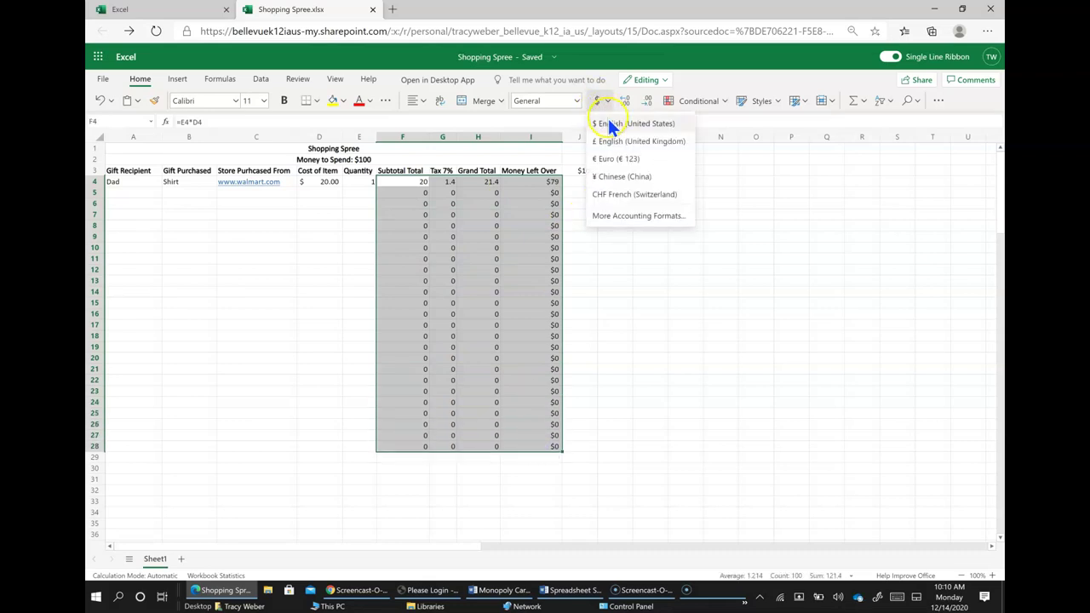
click(614, 124)
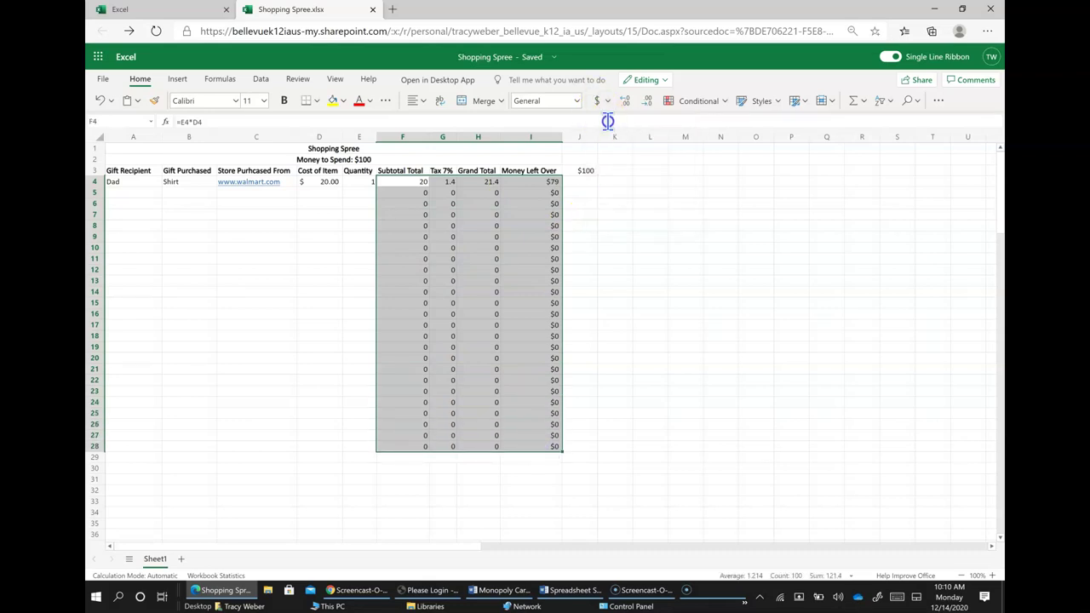
click(475, 281)
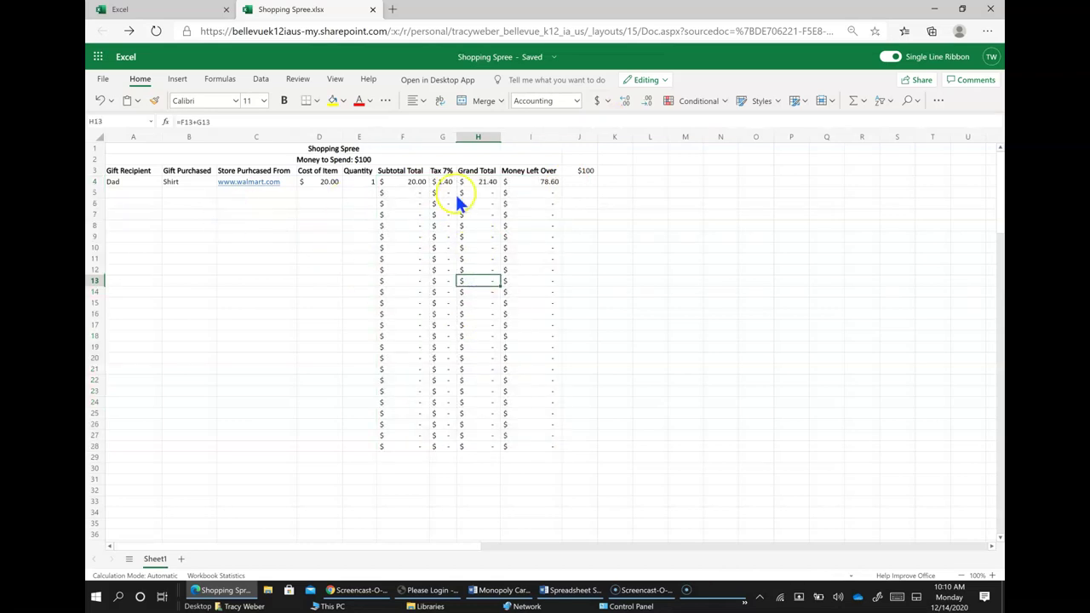
click(552, 195)
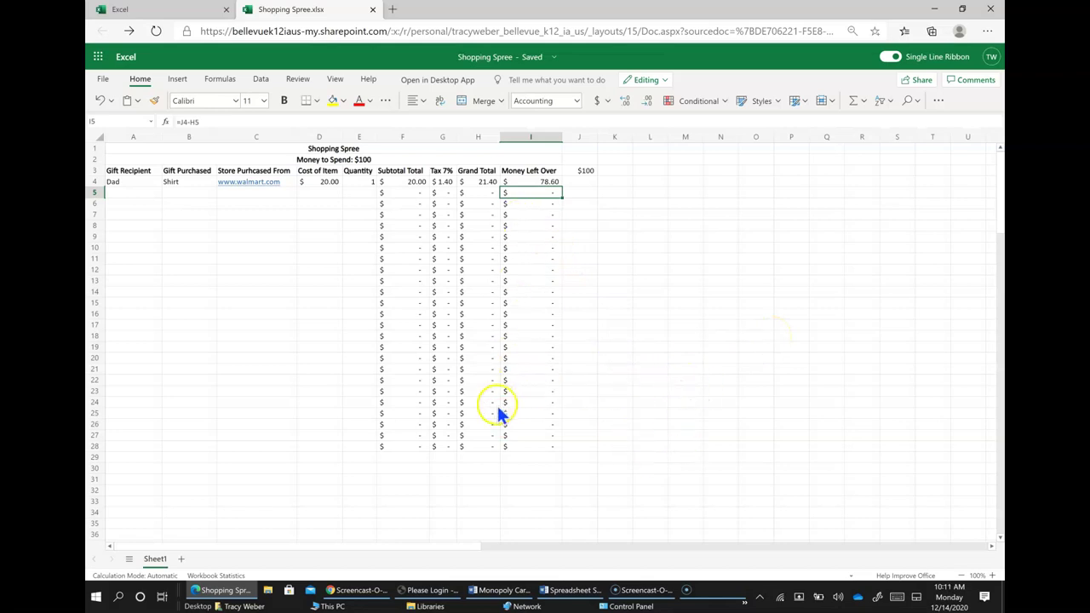
Rename the Sheet1 tab to 'Shopping $100'
double_click(155, 560)
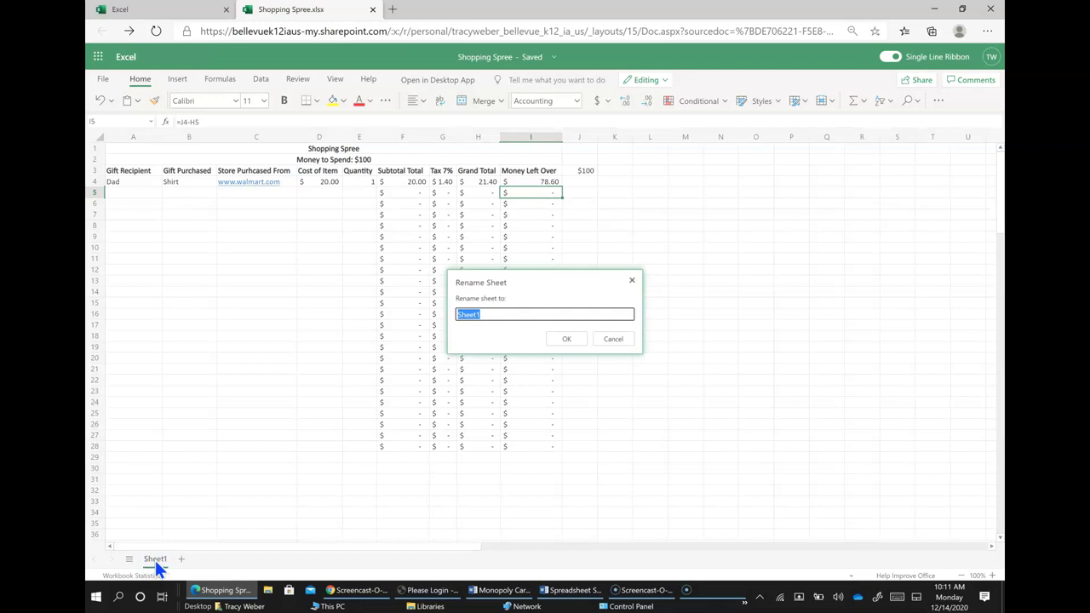
text(Shopping $100)
key(Return)
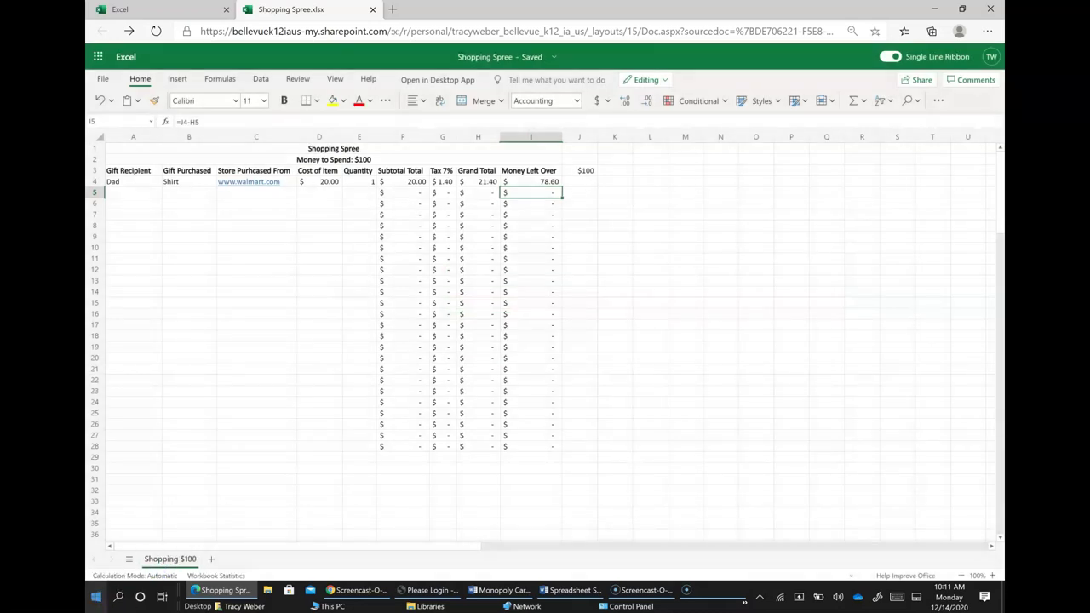